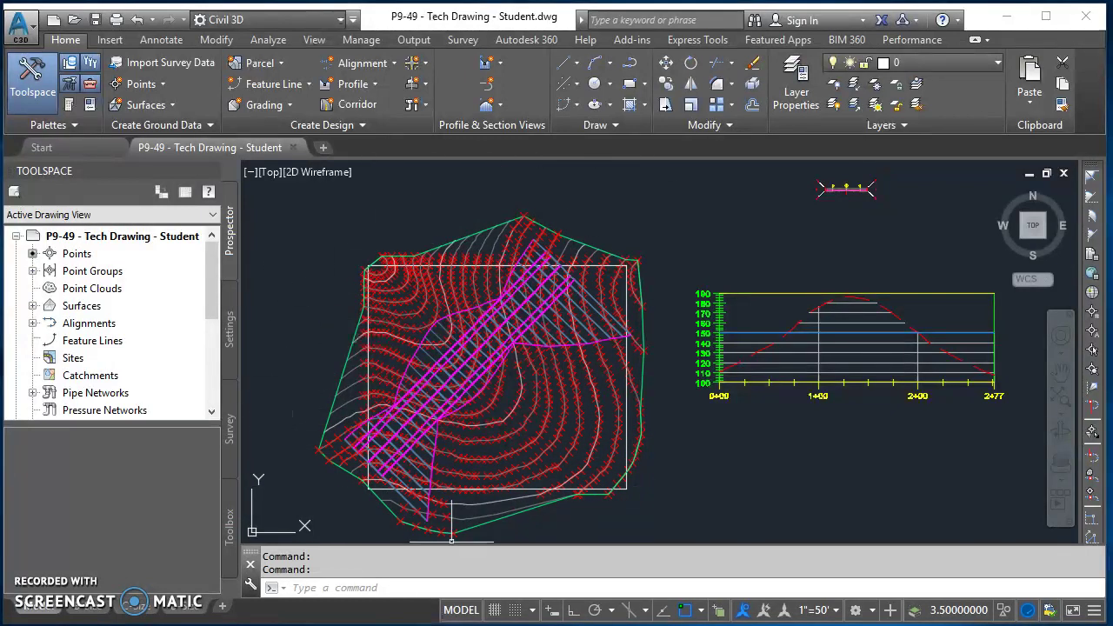
# - Switch to 12-2.pdf and marquee-zoom onto the plan showing the CUT and FILL hatched areas
pyautogui.hotkey('alt', 'Tab')
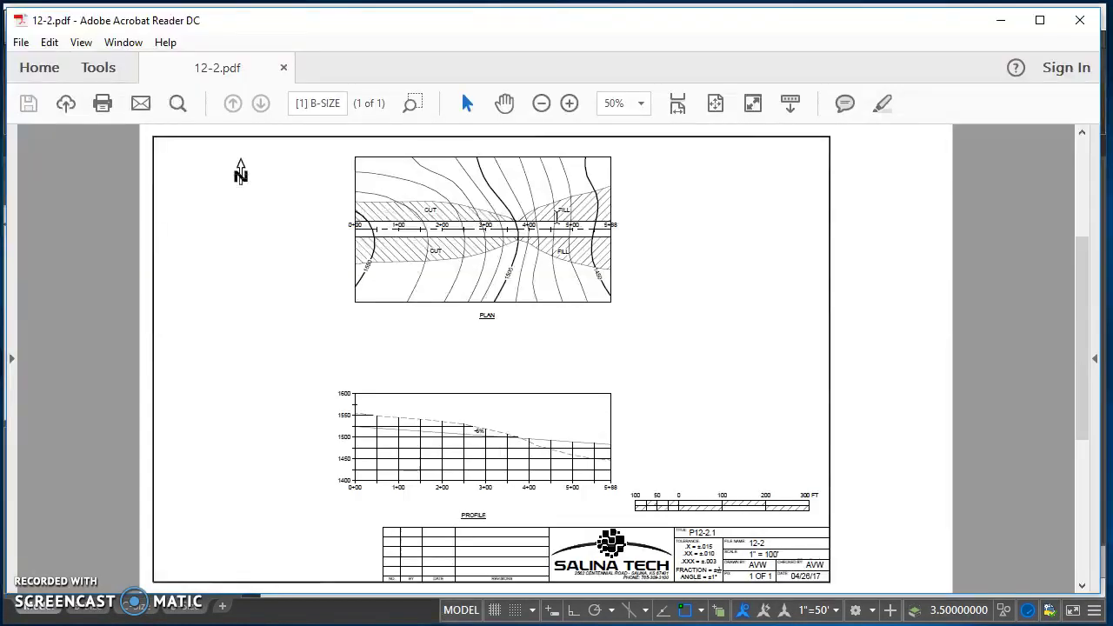
pyautogui.click(411, 103)
pyautogui.moveTo(346, 149); pyautogui.dragTo(648, 359)
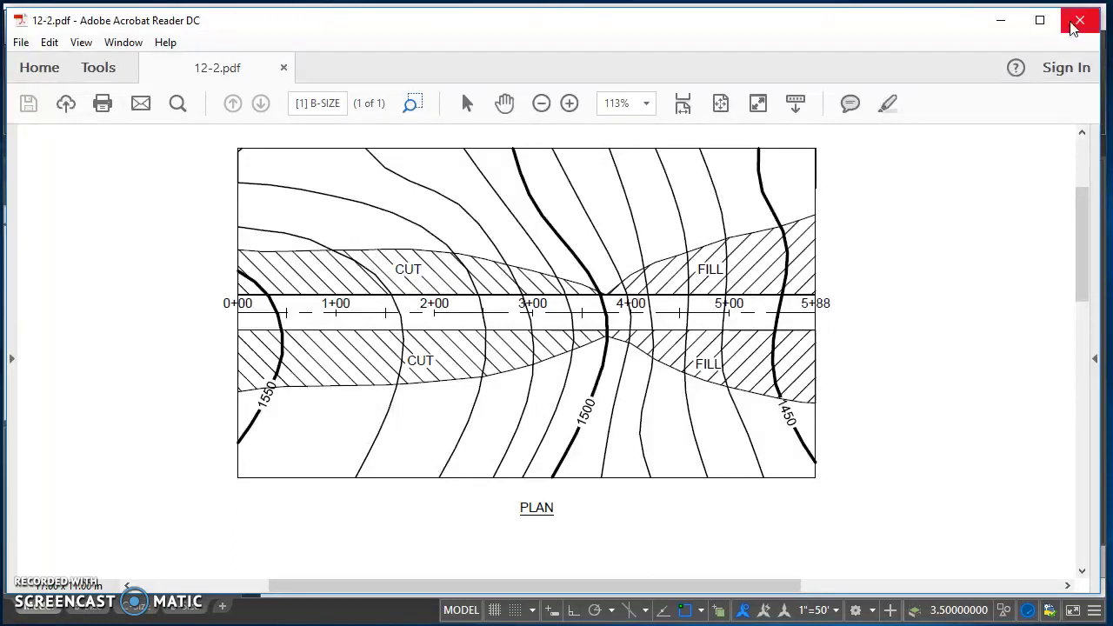
# - Back in the drawing, move No Display above _All Points in Point Group Properties
pyautogui.click(1000, 19)
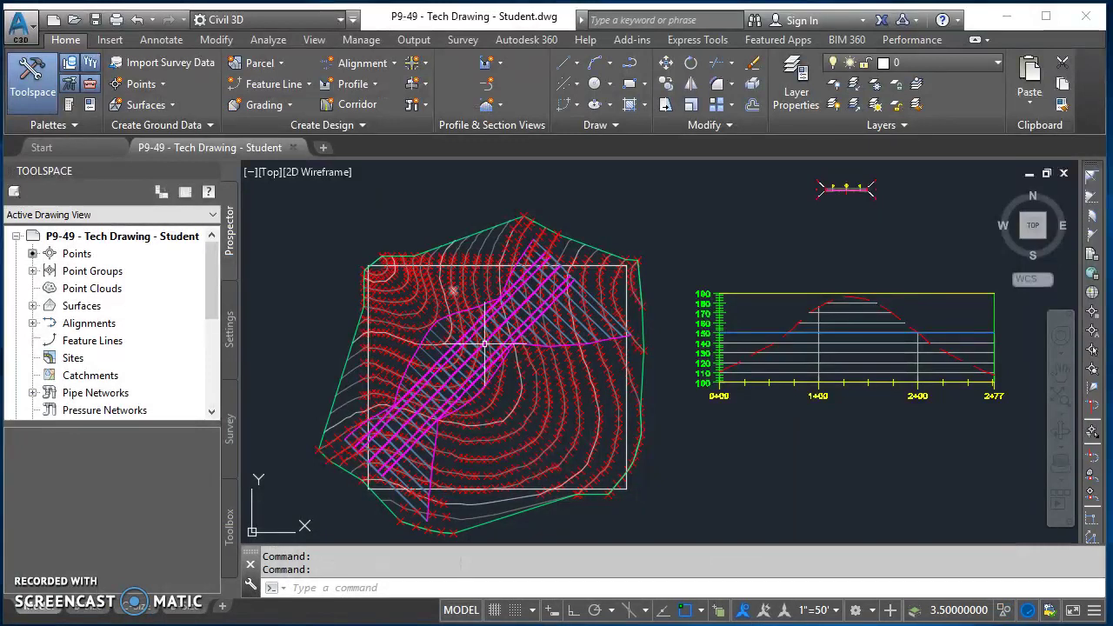
pyautogui.scroll(3, 484, 341)
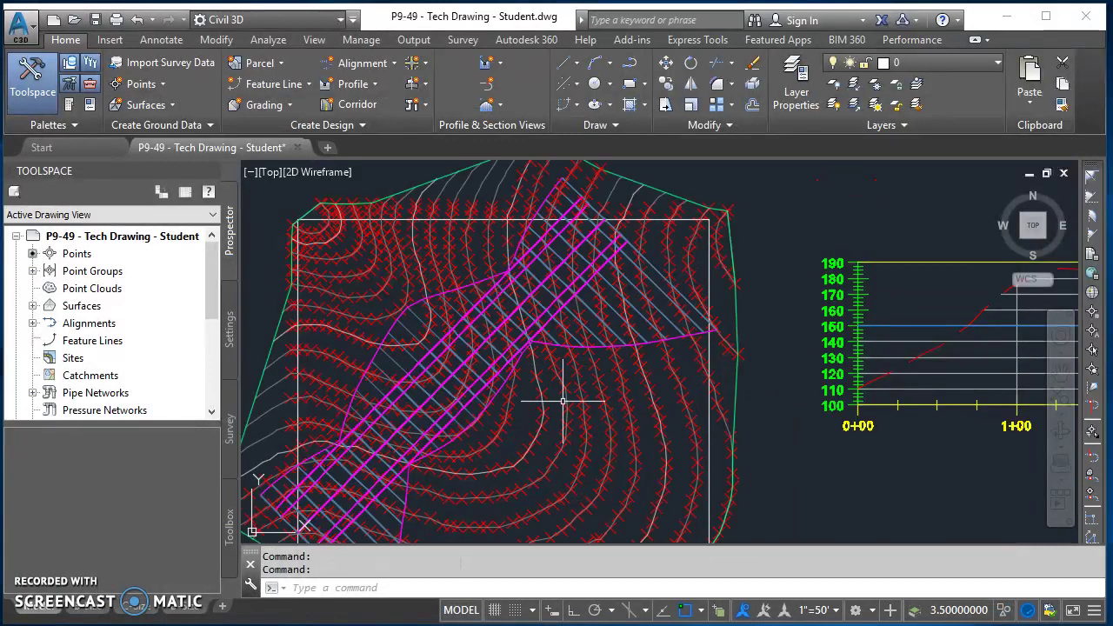
pyautogui.scroll(-1, 569, 403)
pyautogui.moveTo(569, 403)
pyautogui.mouseDown(button='middle')
pyautogui.moveTo(657, 396)
pyautogui.moveTo(690, 433)
pyautogui.mouseUp(button='middle')
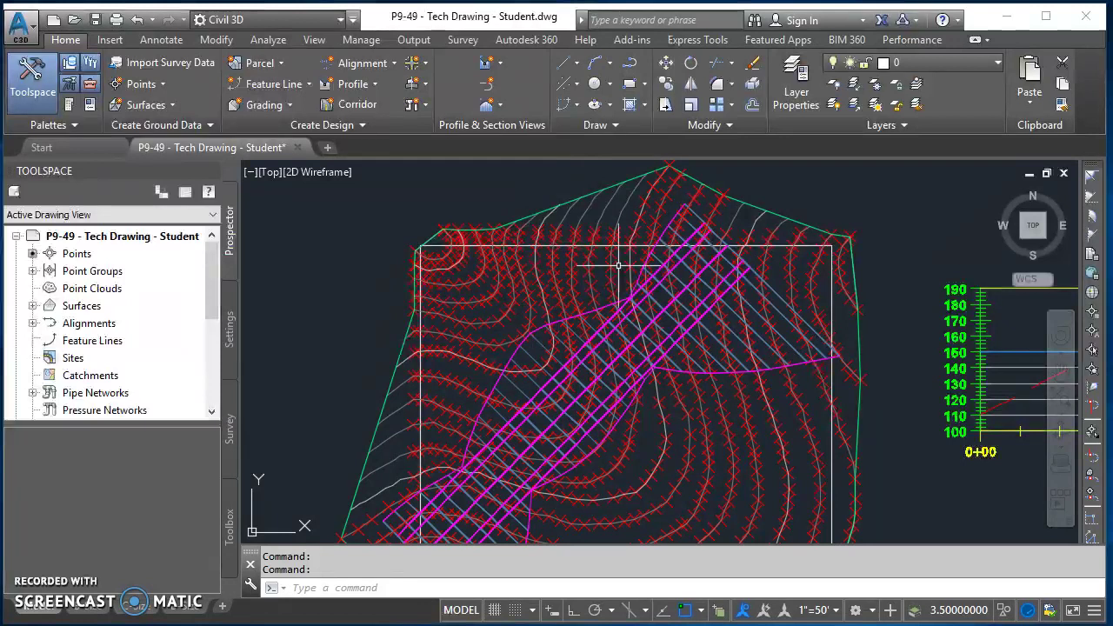
pyautogui.rightClick(83, 273)
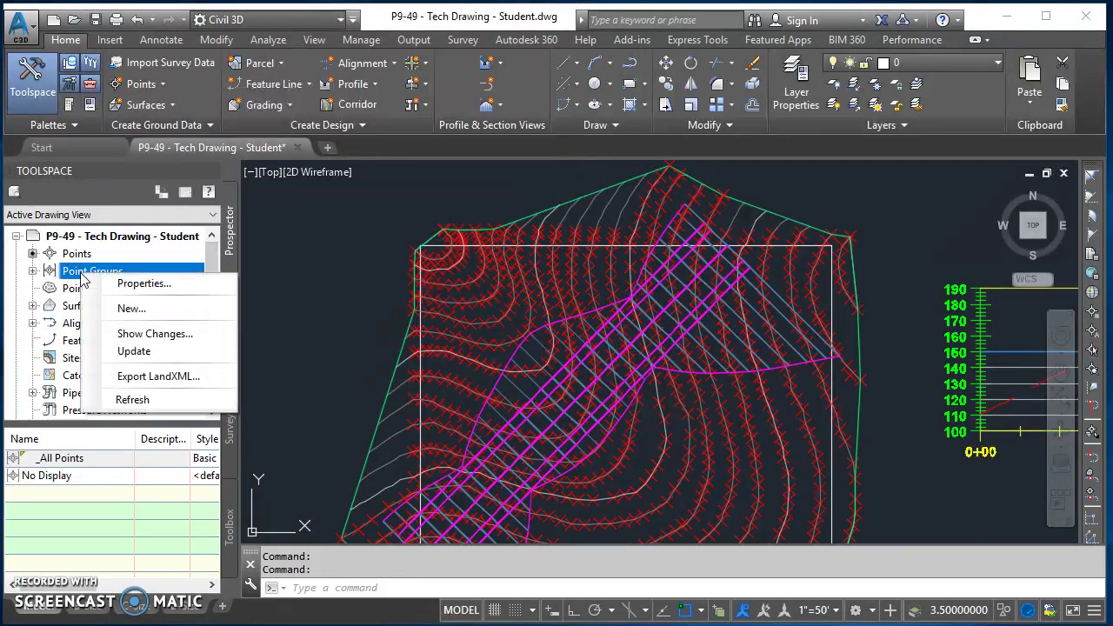
pyautogui.click(138, 287)
pyautogui.click(383, 370)
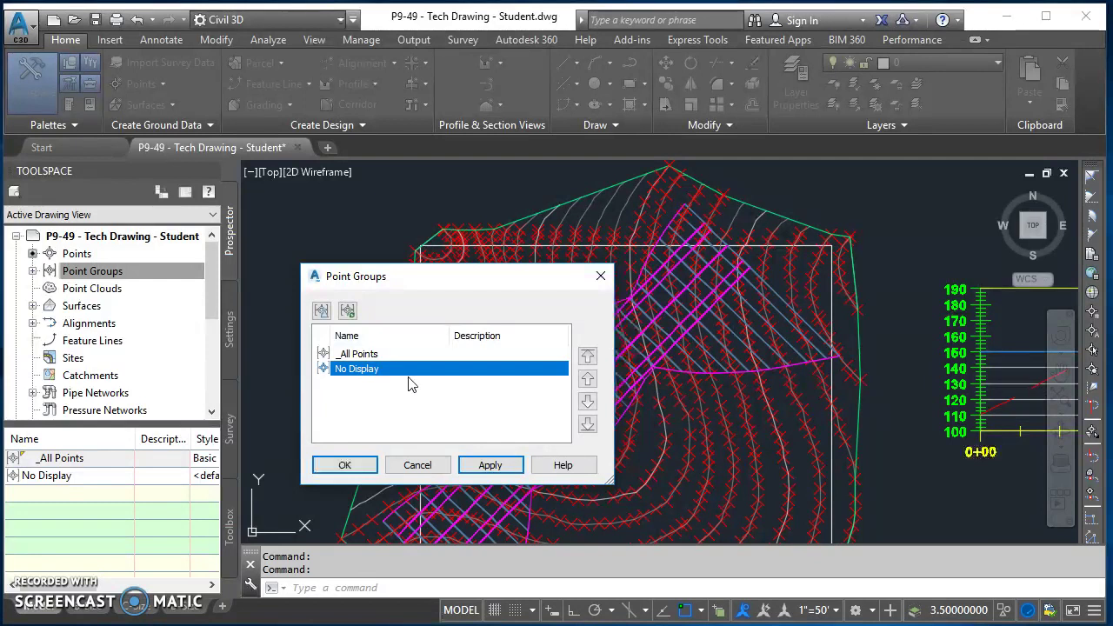
pyautogui.click(589, 358)
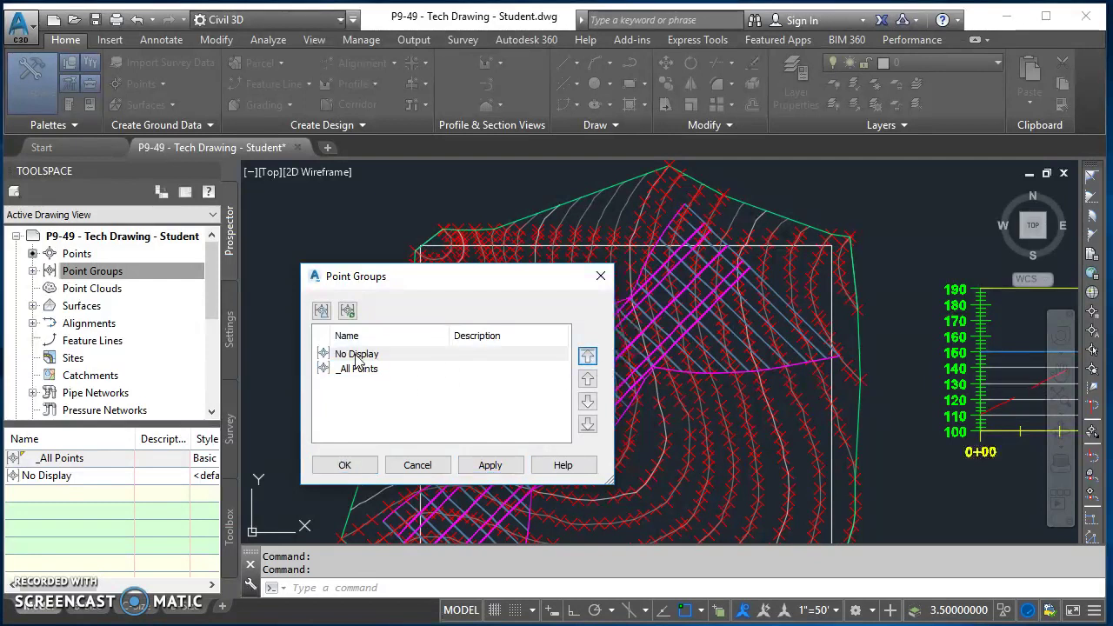
pyautogui.click(345, 466)
pyautogui.moveTo(780, 303)
pyautogui.mouseDown(button='middle')
pyautogui.moveTo(708, 298)
pyautogui.moveTo(769, 252)
pyautogui.moveTo(665, 379)
pyautogui.mouseUp(button='middle')
pyautogui.scroll(2, 611, 333)
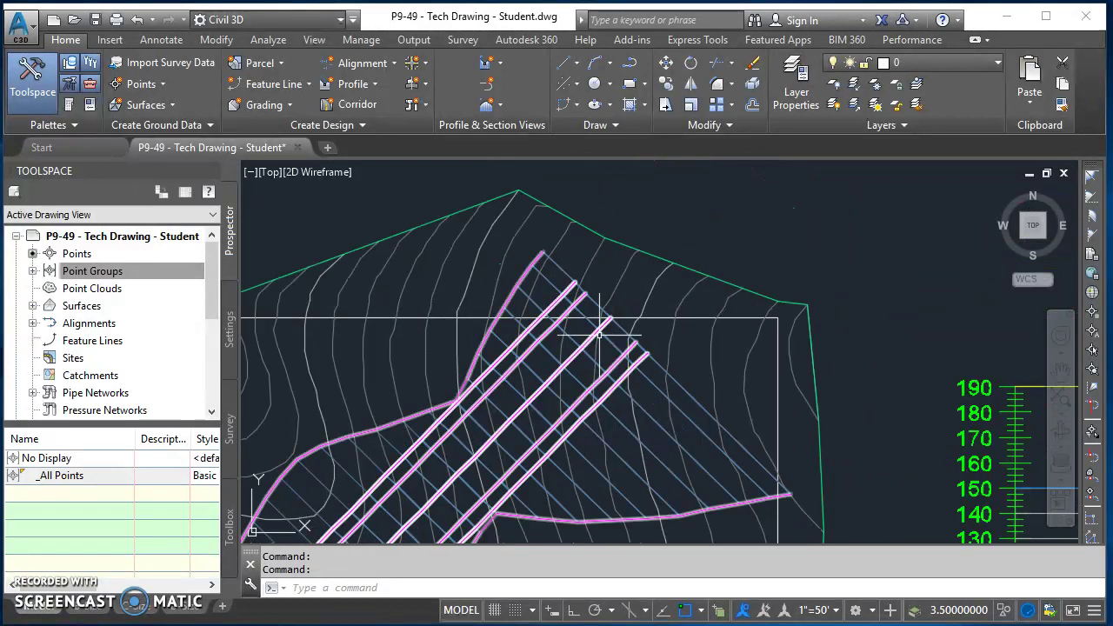
pyautogui.scroll(2, 600, 334)
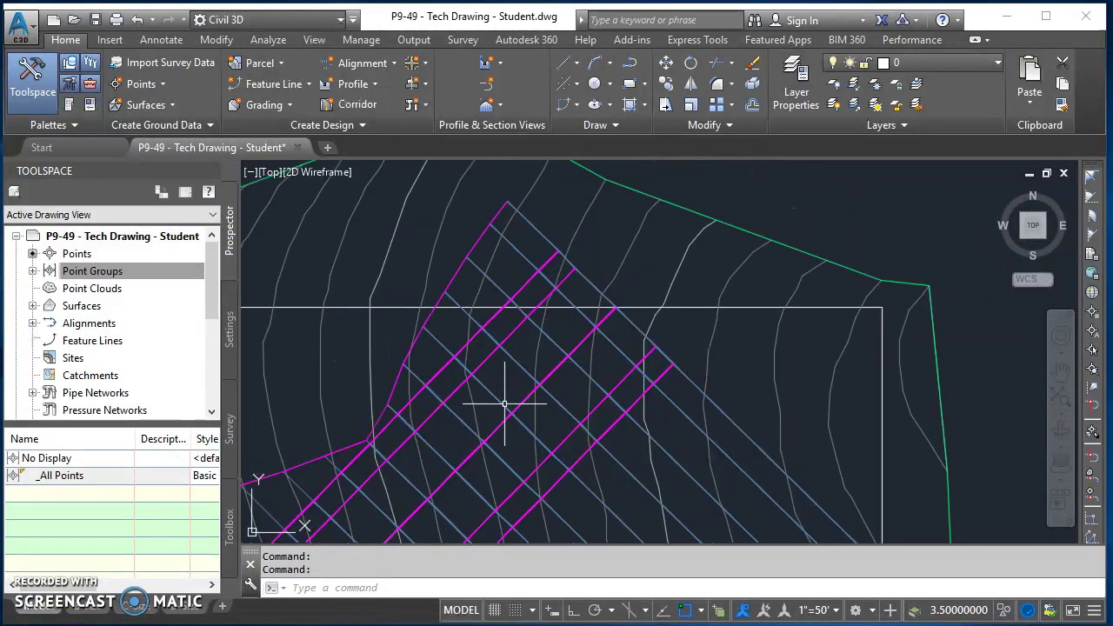
# - Start a polyline at the cut line's endpoint and run it to the blue-magenta junction
pyautogui.moveTo(435, 402)
pyautogui.mouseDown(button='middle')
pyautogui.moveTo(510, 418)
pyautogui.moveTo(546, 403)
pyautogui.moveTo(485, 464)
pyautogui.mouseUp(button='middle')
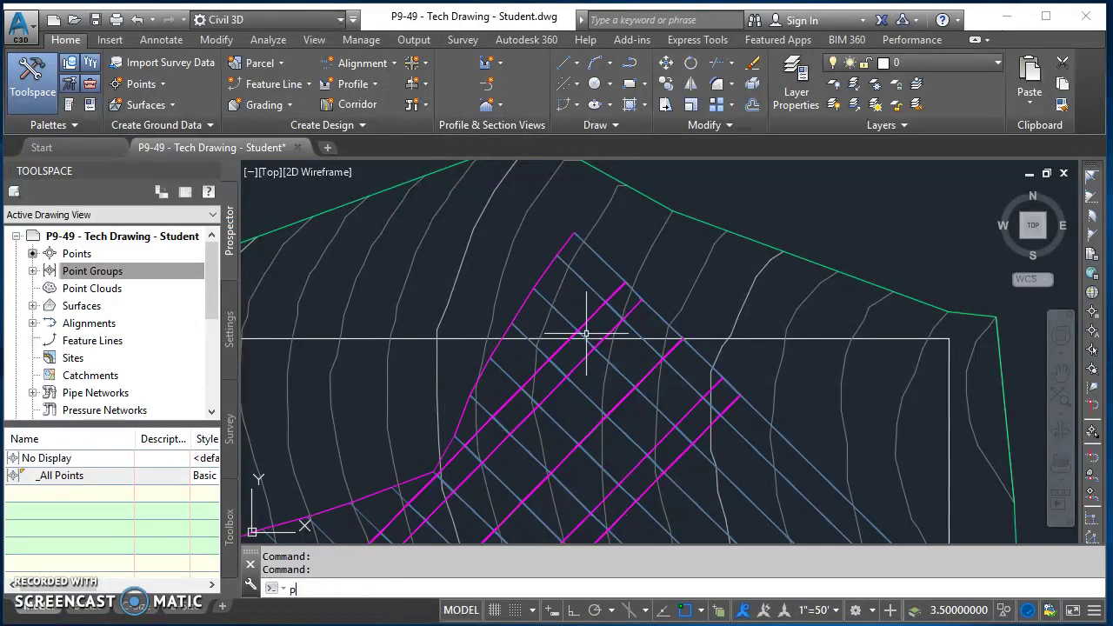
pyautogui.press('Return')
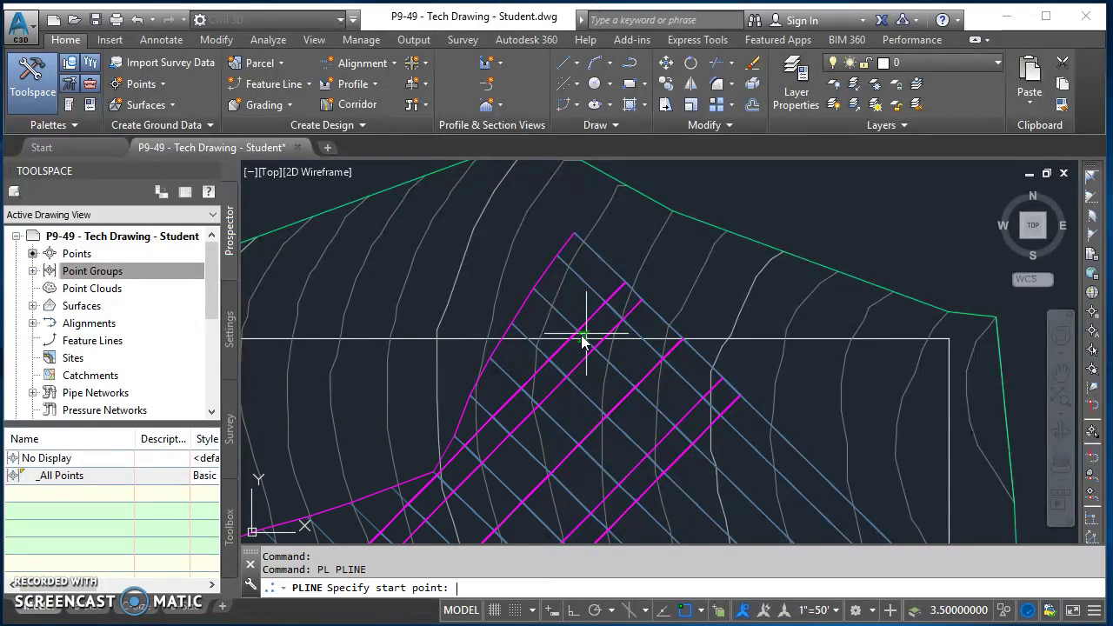
pyautogui.scroll(2, 567, 240)
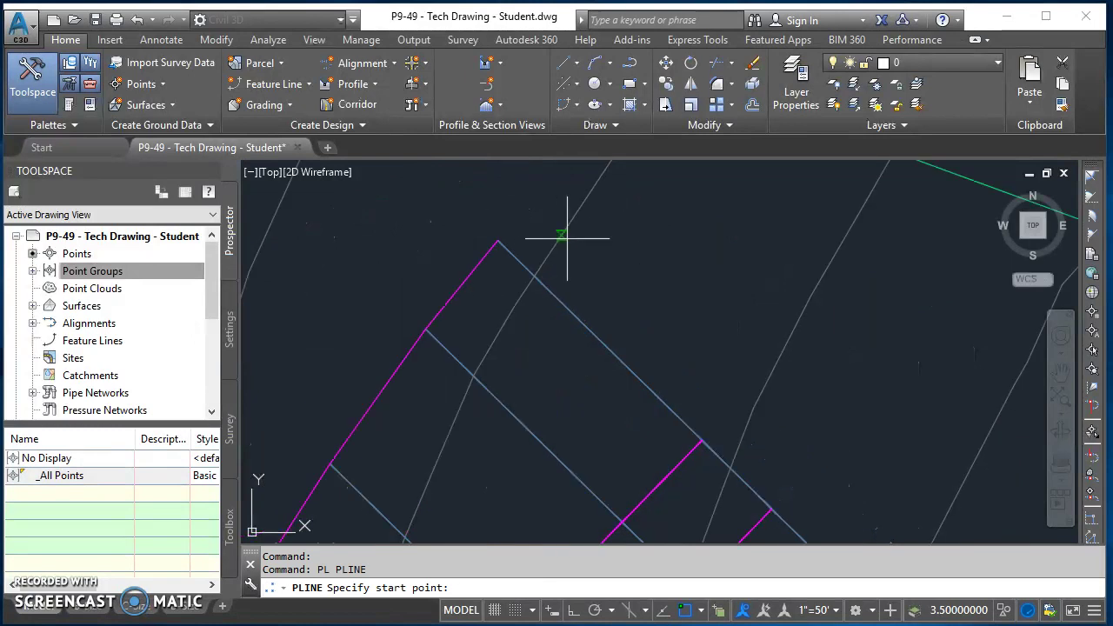
pyautogui.click(497, 241)
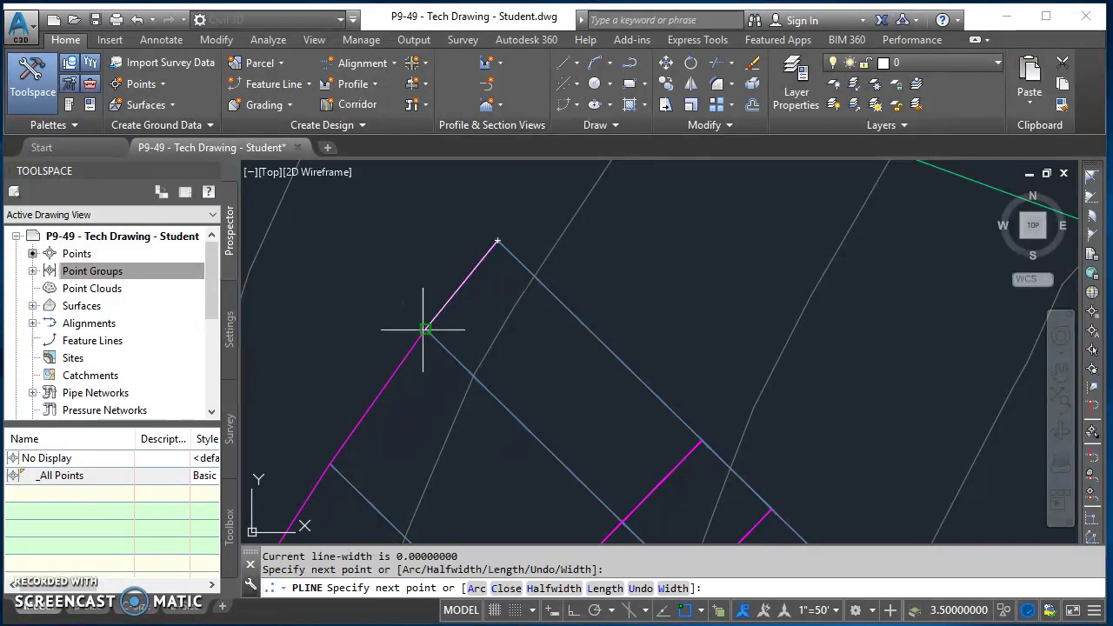
pyautogui.click(331, 462)
pyautogui.moveTo(392, 467); pyautogui.dragTo(596, 178, button='middle')
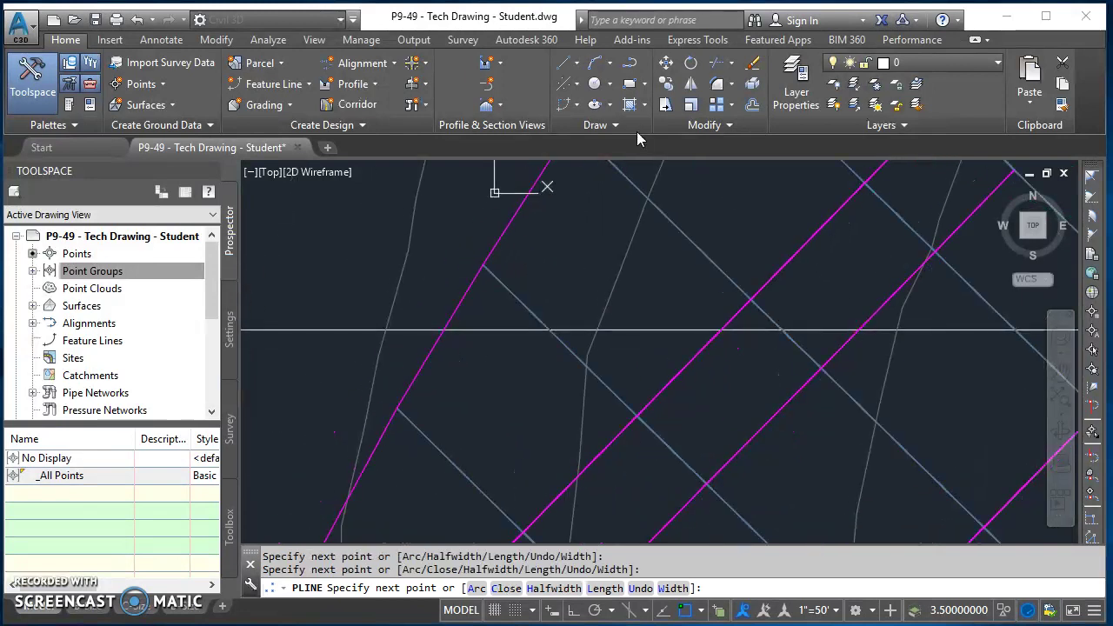
pyautogui.click(482, 266)
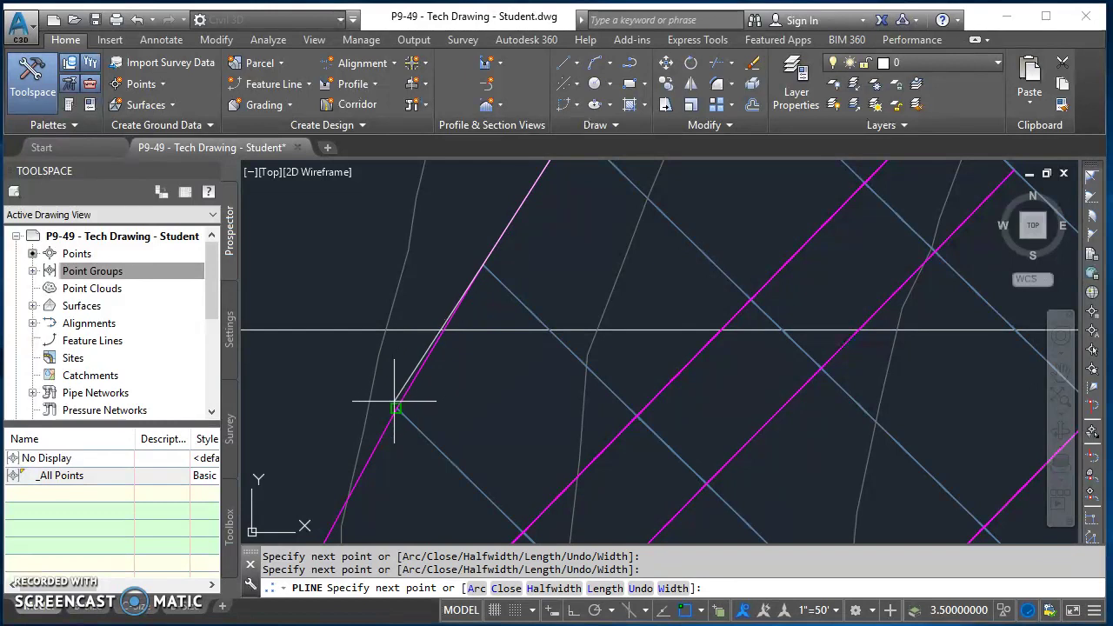
# - Continue the polyline along the magenta edge to the upper corners and finish it
pyautogui.scroll(-3, 423, 443)
pyautogui.scroll(1, 430, 450)
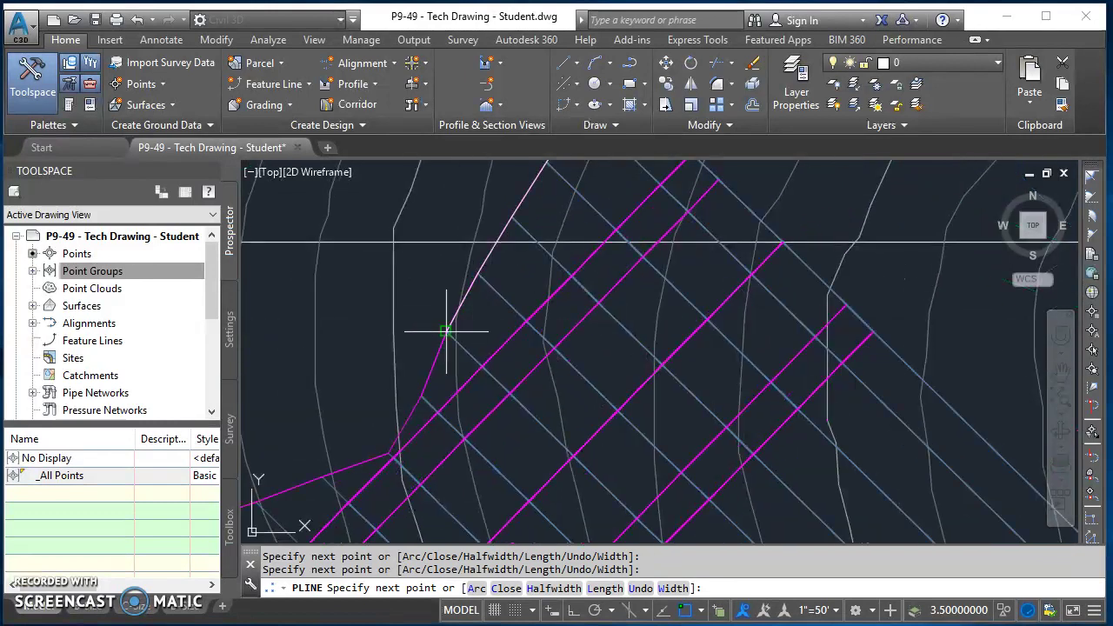
pyautogui.click(445, 331)
pyautogui.click(422, 396)
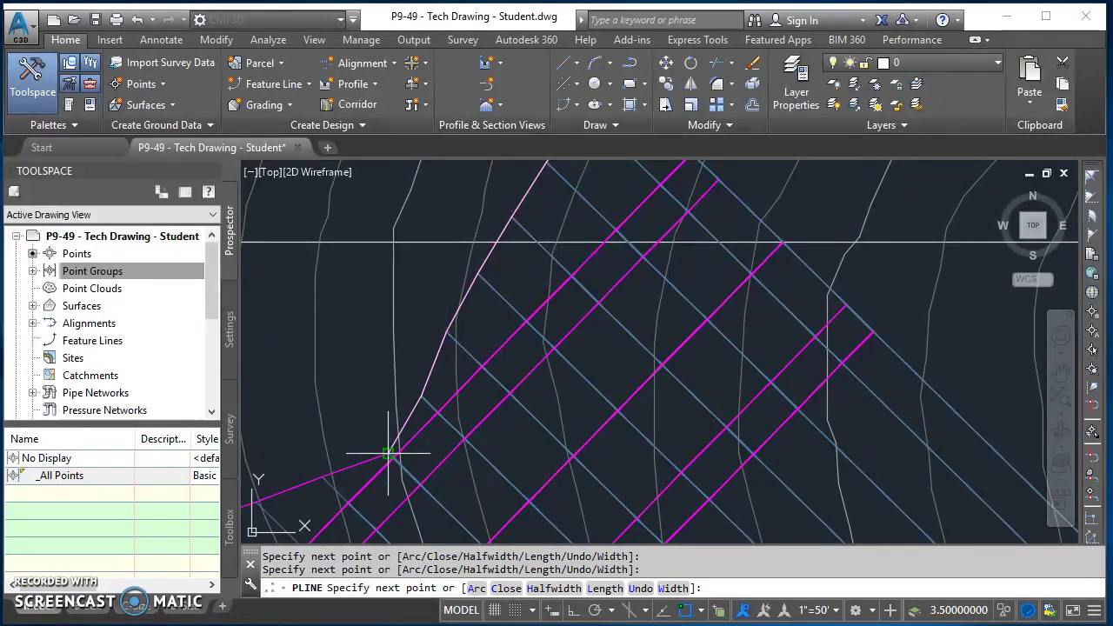
pyautogui.scroll(4, 389, 453)
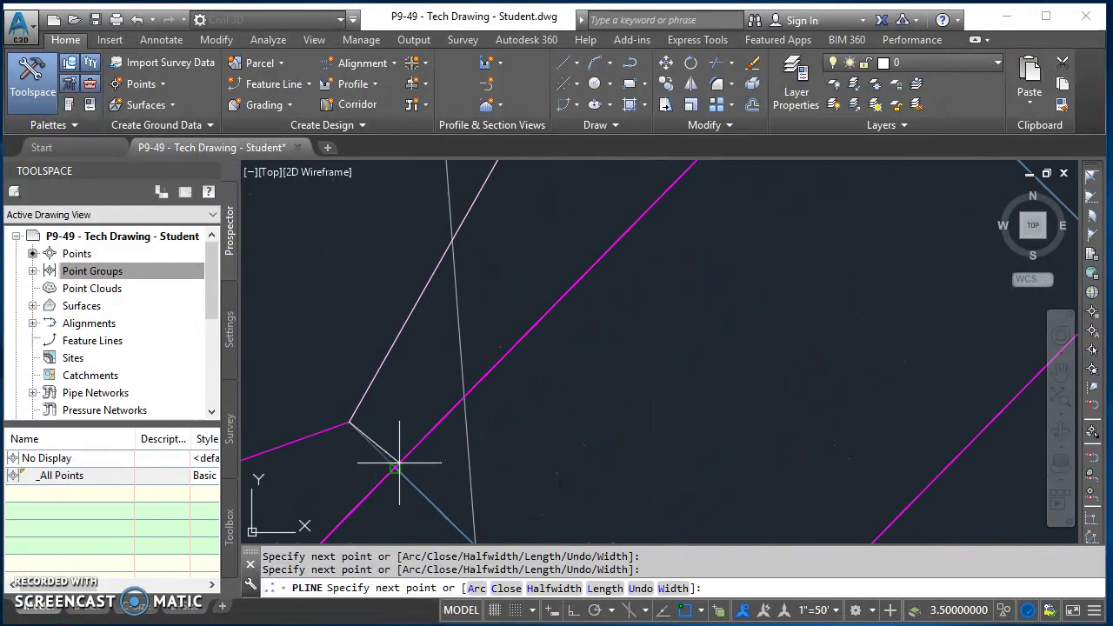
pyautogui.scroll(-4, 395, 468)
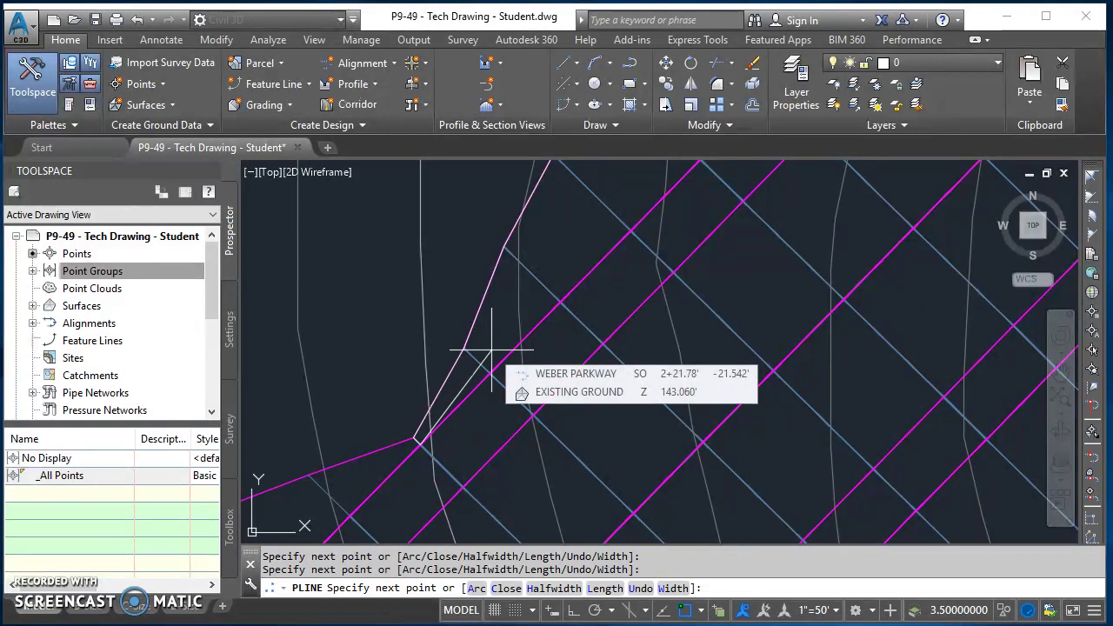
pyautogui.scroll(-3, 510, 368)
pyautogui.scroll(3, 617, 241)
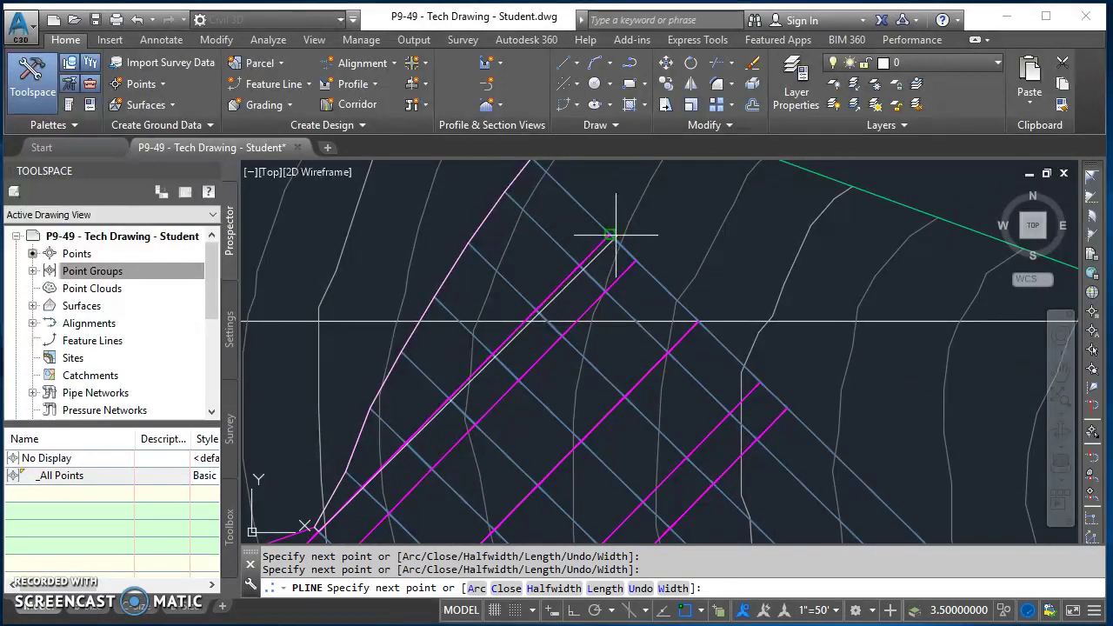
pyautogui.click(610, 234)
pyautogui.scroll(-3, 601, 218)
pyautogui.scroll(3, 566, 291)
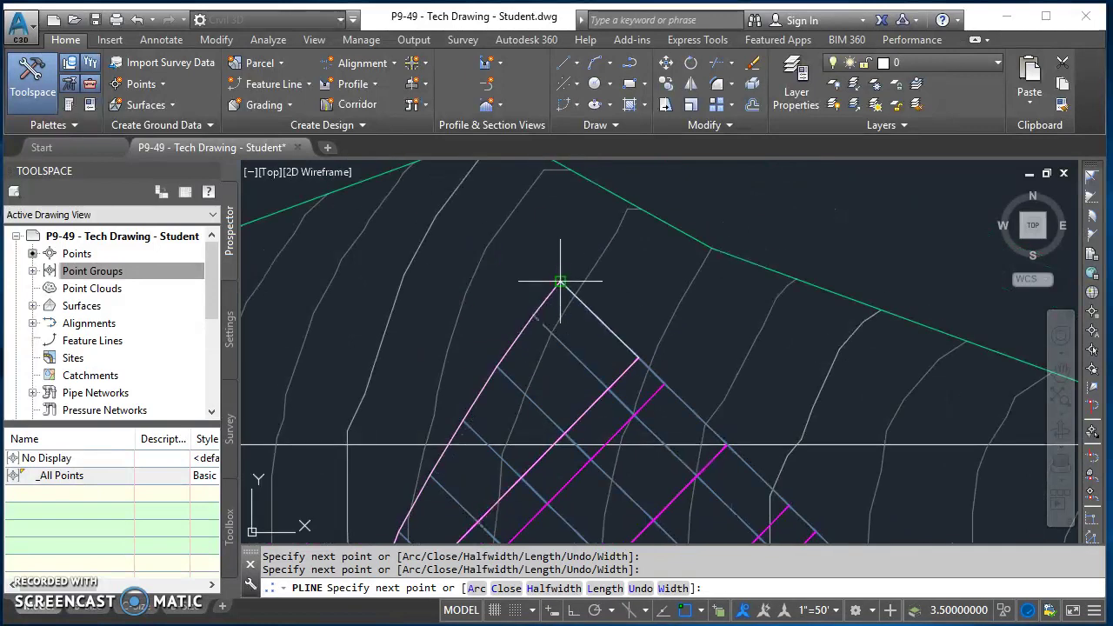
pyautogui.click(560, 281)
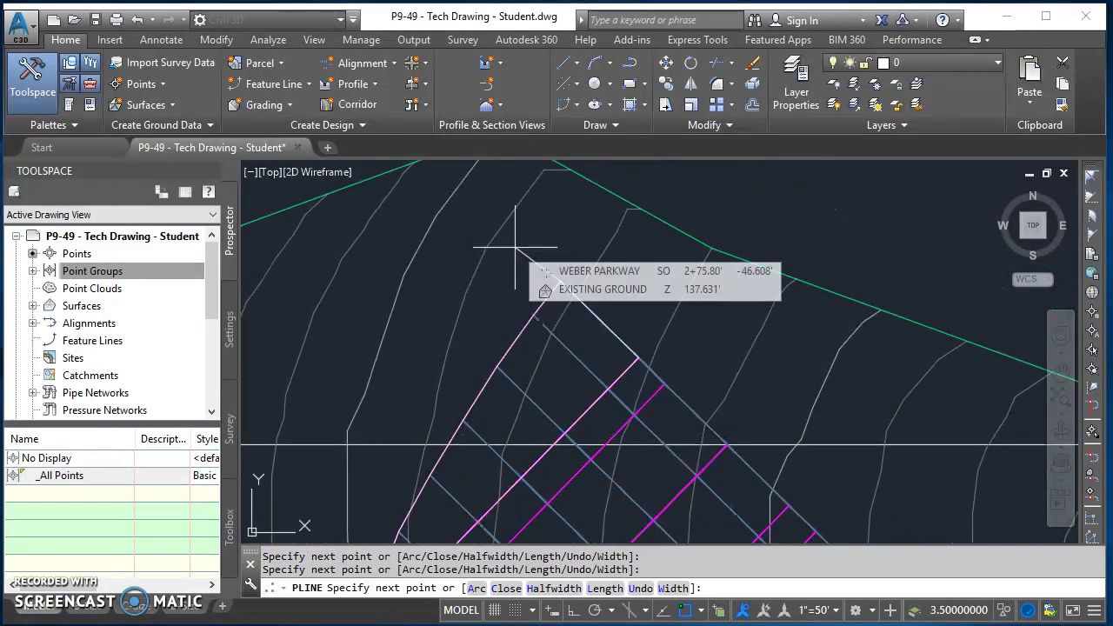
pyautogui.press('Return')
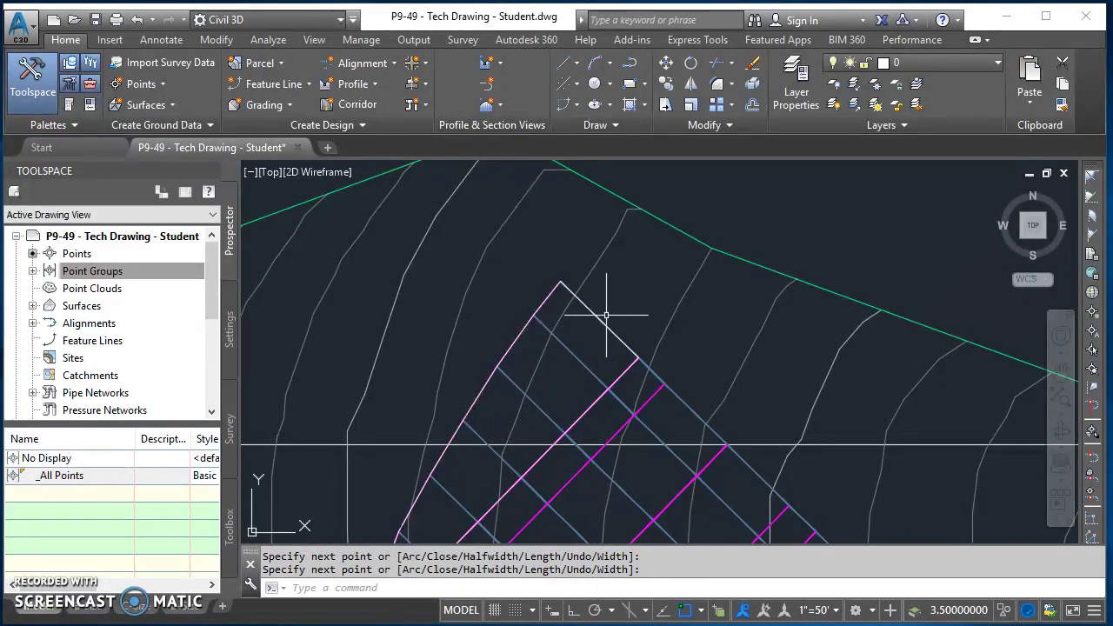
# - Orbit the model in 3D to inspect the new boundary polyline and the white feature line
pyautogui.click(599, 320)
pyautogui.scroll(-2, 620, 299)
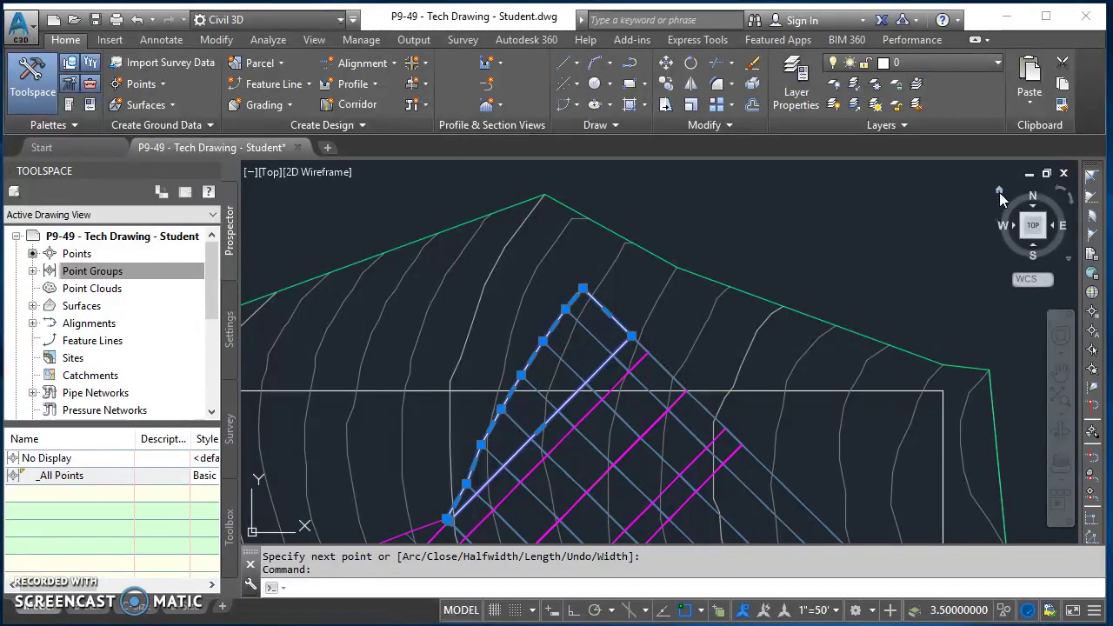
pyautogui.click(1000, 198)
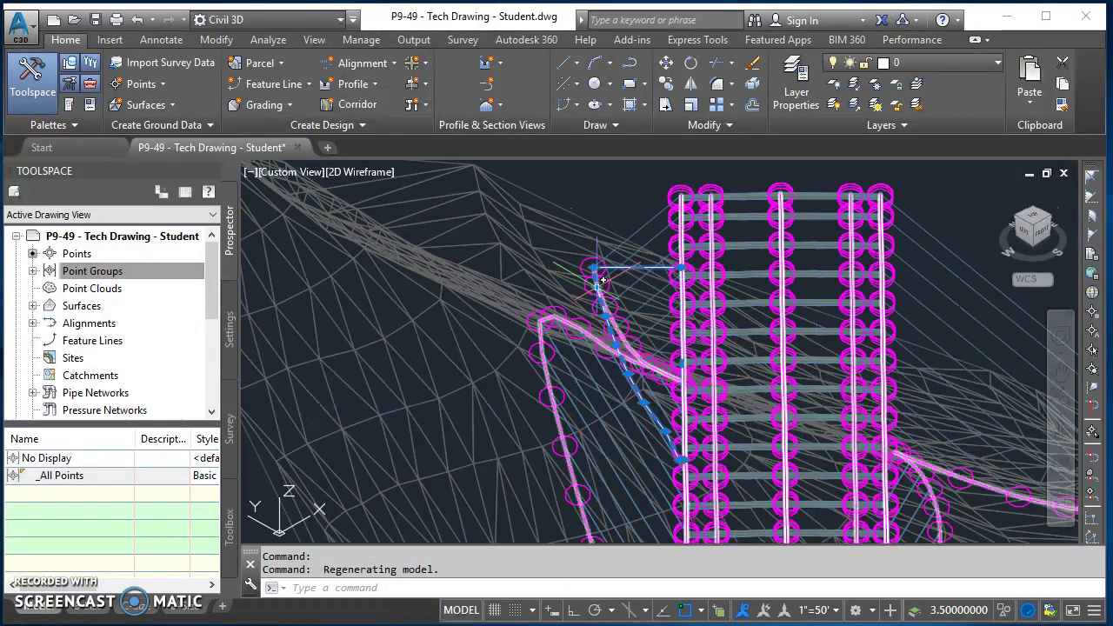
pyautogui.keyDown('shift'); pyautogui.moveTo(600, 271); pyautogui.dragTo(719, 371, button='middle'); pyautogui.keyUp('shift')
pyautogui.scroll(6, 654, 348)
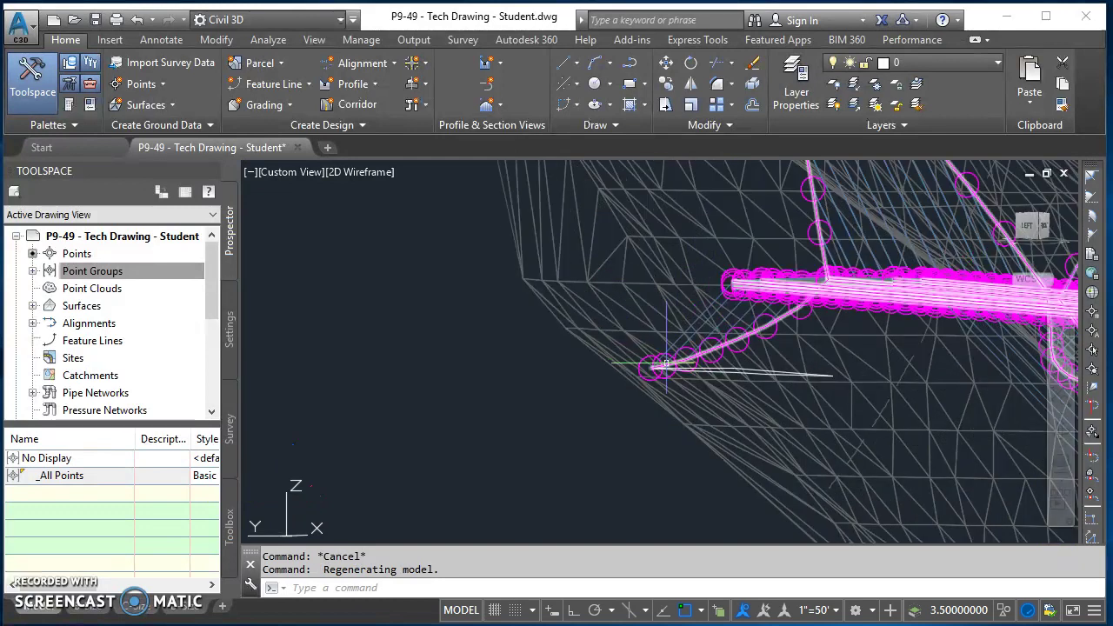
pyautogui.scroll(5, 578, 374)
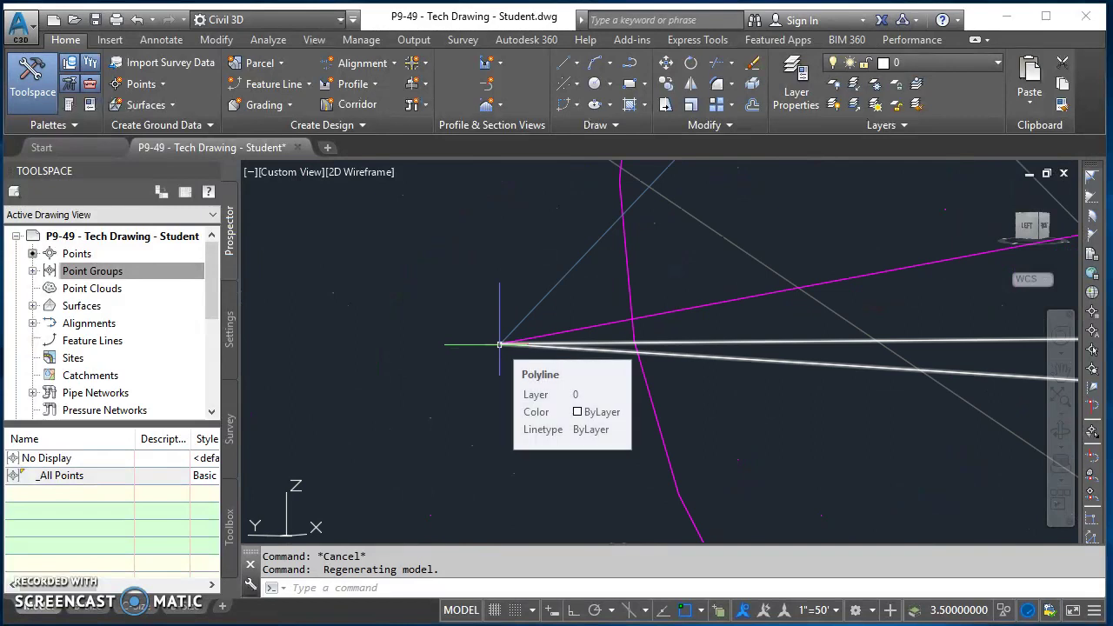
pyautogui.scroll(-5, 499, 345)
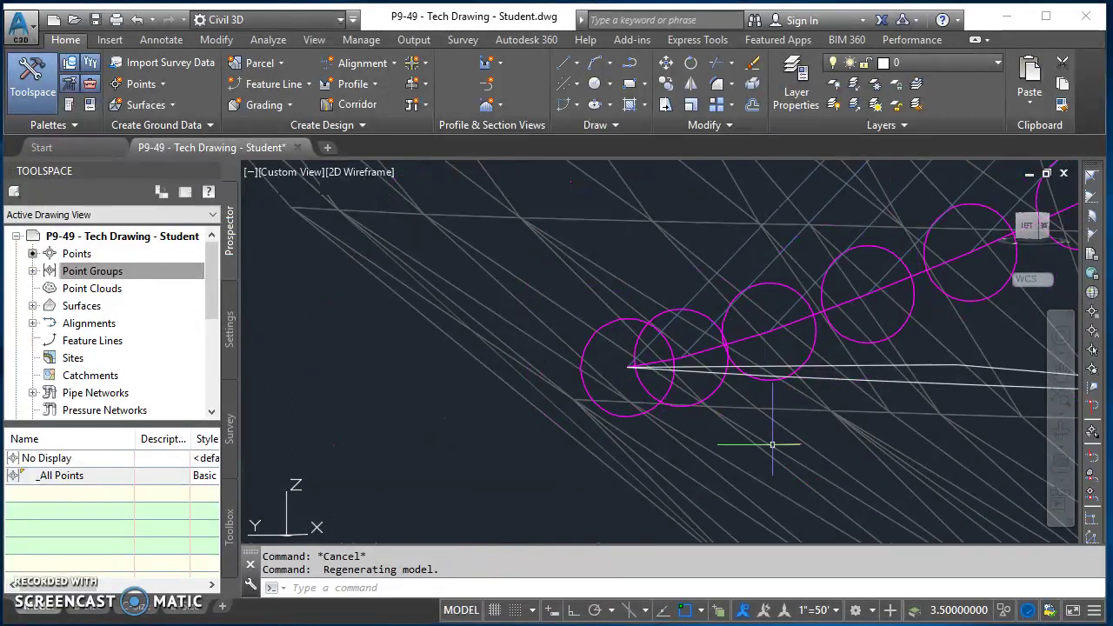
pyautogui.moveTo(772, 445)
pyautogui.keyDown('shift'); pyautogui.mouseDown(button='middle')
pyautogui.moveTo(733, 447)
pyautogui.moveTo(753, 454)
pyautogui.mouseUp(button='middle'); pyautogui.keyUp('shift')
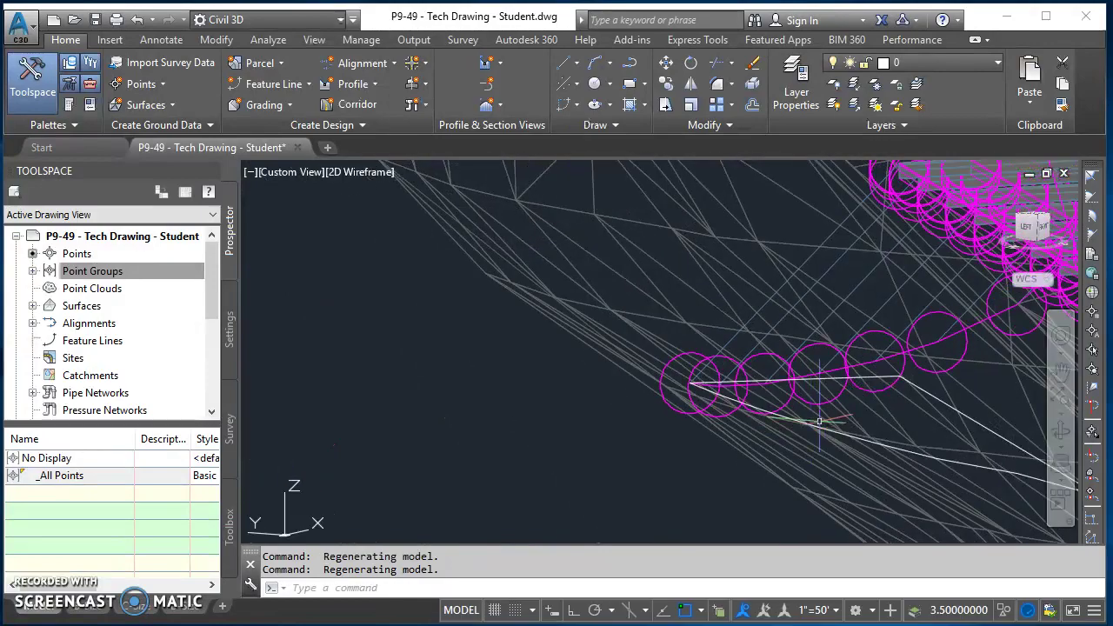
pyautogui.click(963, 463)
pyautogui.scroll(5, 974, 463)
pyautogui.scroll(-9, 961, 462)
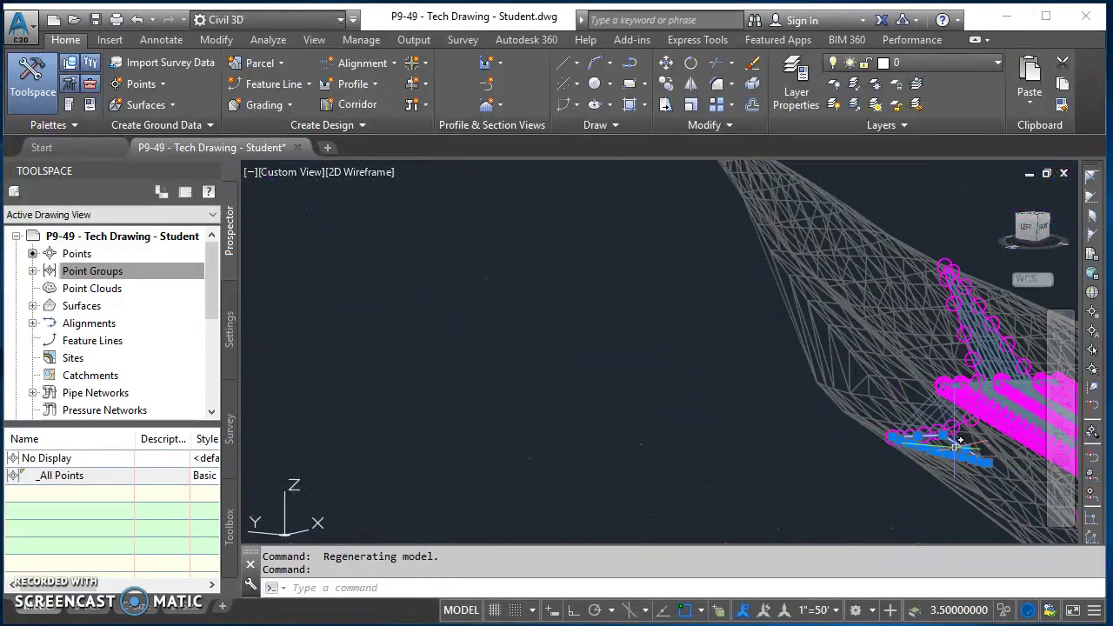
pyautogui.keyDown('shift'); pyautogui.moveTo(962, 462); pyautogui.dragTo(831, 462, button='middle'); pyautogui.keyUp('shift')
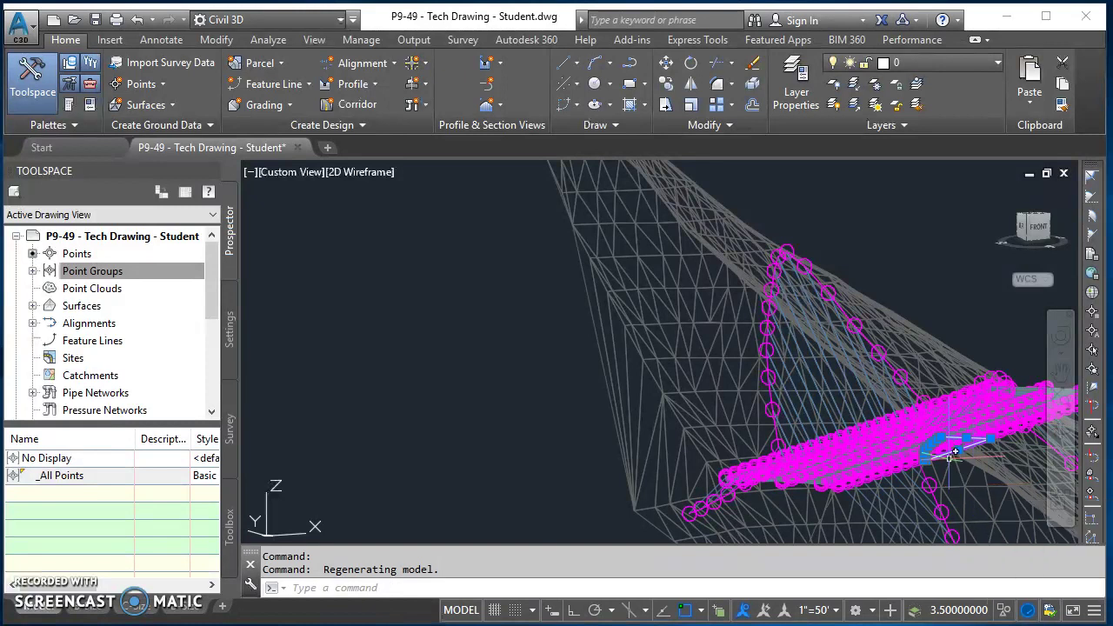
pyautogui.keyDown('shift'); pyautogui.moveTo(976, 484); pyautogui.dragTo(861, 485, button='middle'); pyautogui.keyUp('shift')
pyautogui.scroll(4, 1031, 449)
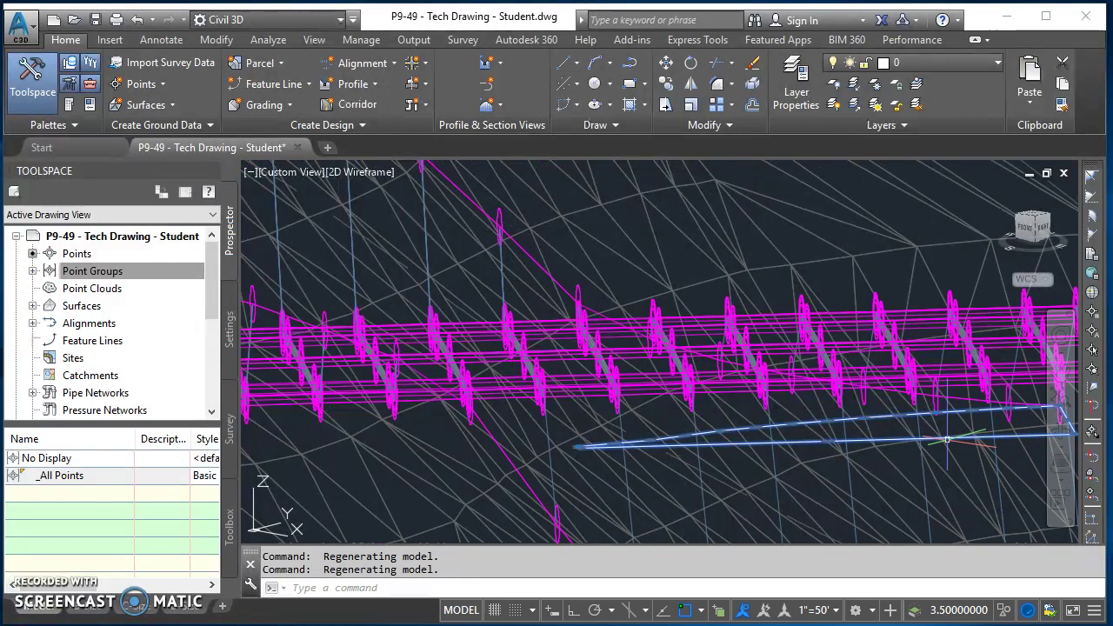
pyautogui.scroll(-5, 946, 440)
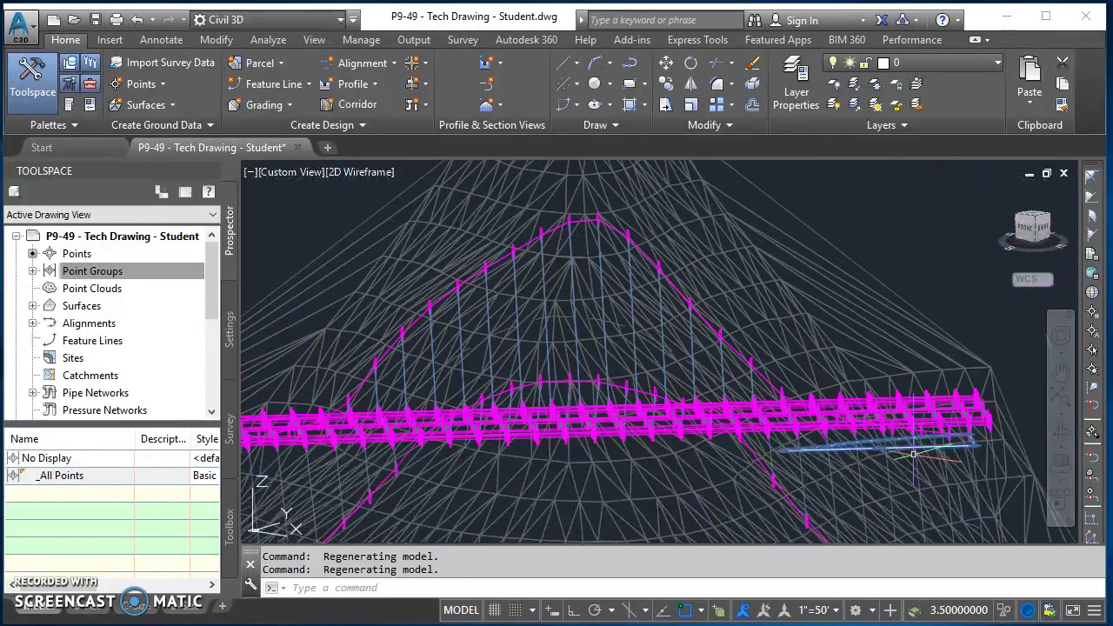
pyautogui.scroll(2, 948, 452)
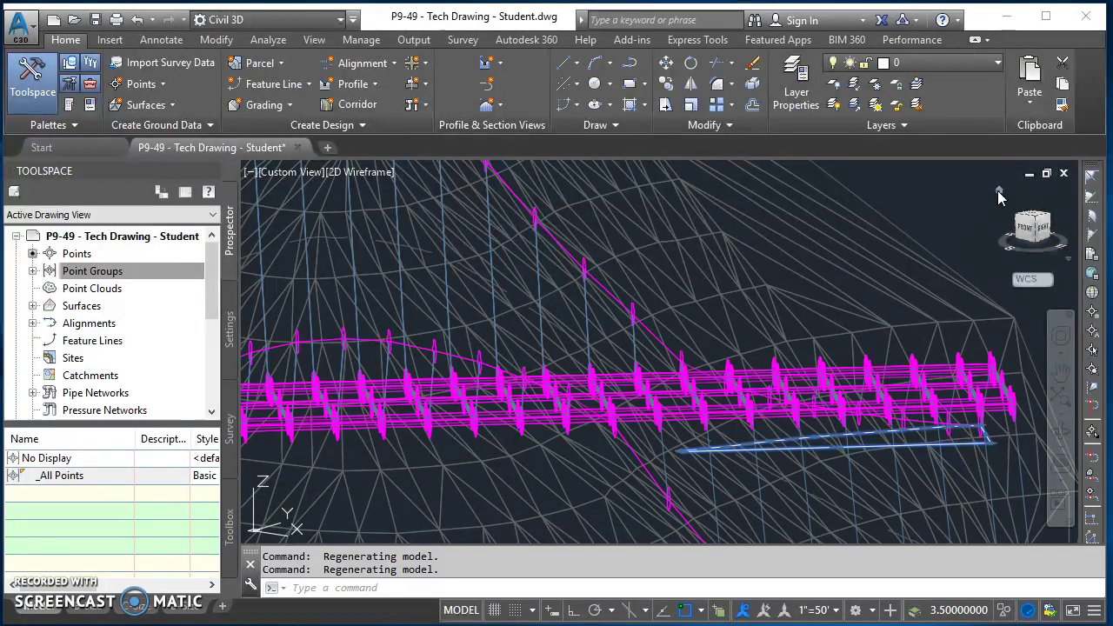
# - Go through the ViewCube Front and Home views to Top, then clear the selection
pyautogui.click(1031, 240)
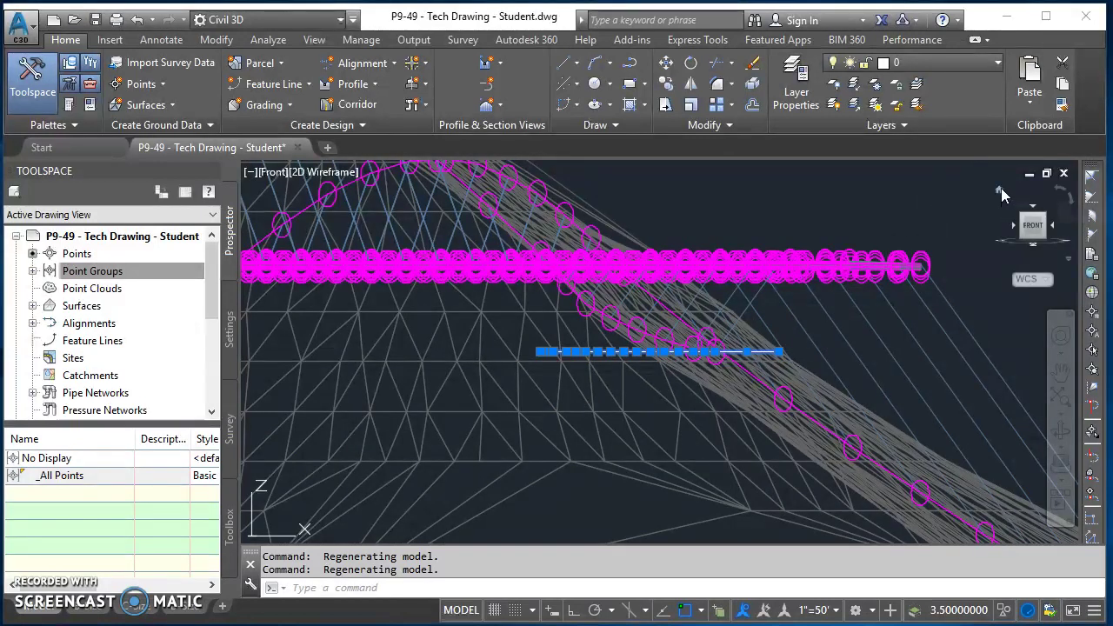
pyautogui.click(1000, 189)
pyautogui.click(1035, 222)
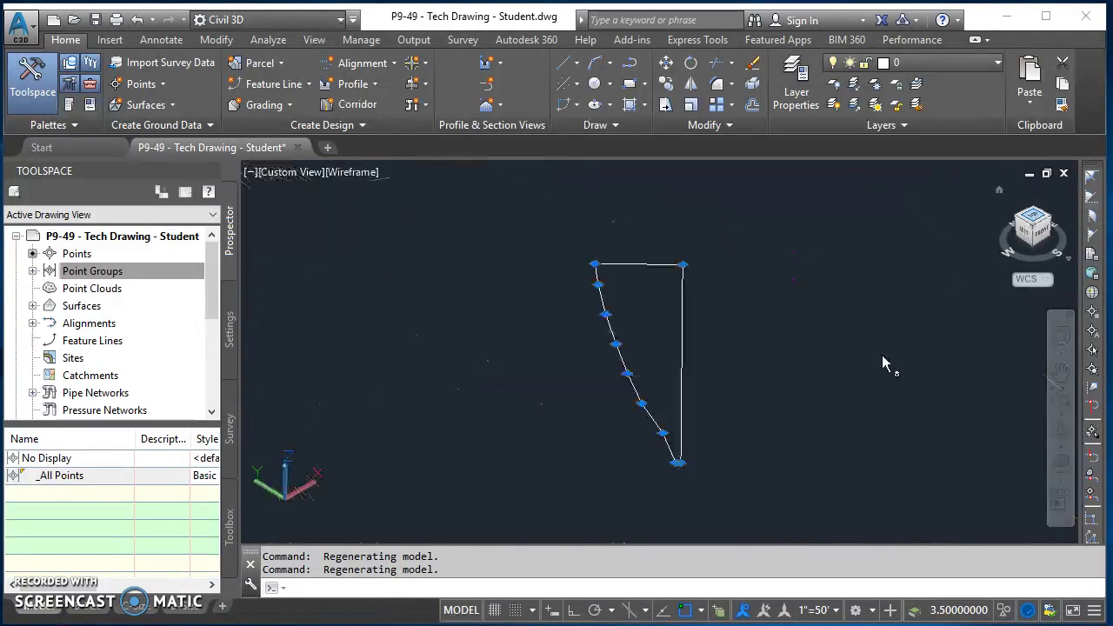
pyautogui.press('Escape')
pyautogui.press('Escape')
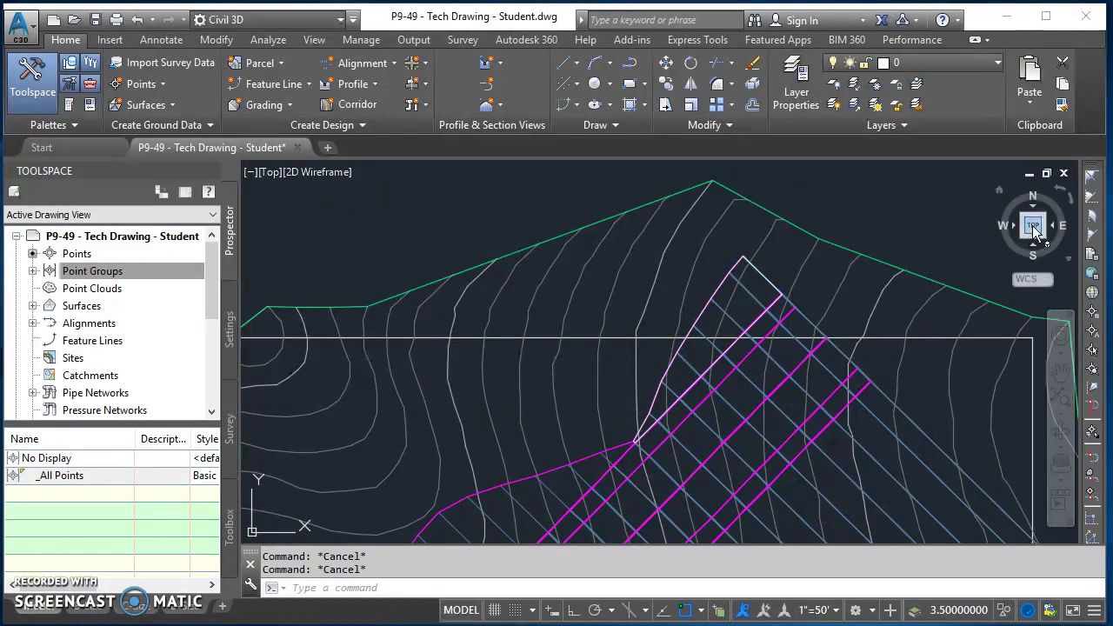
pyautogui.scroll(3, 739, 322)
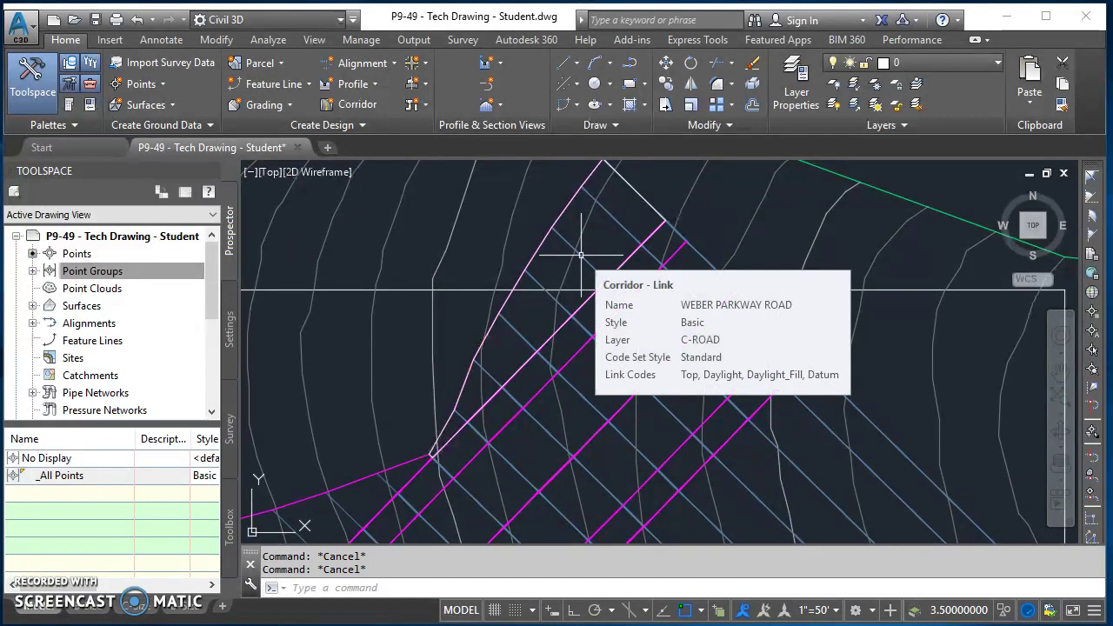
pyautogui.scroll(-4, 581, 255)
pyautogui.scroll(2, 534, 310)
pyautogui.scroll(-4, 531, 317)
pyautogui.moveTo(543, 416); pyautogui.dragTo(652, 317, button='middle')
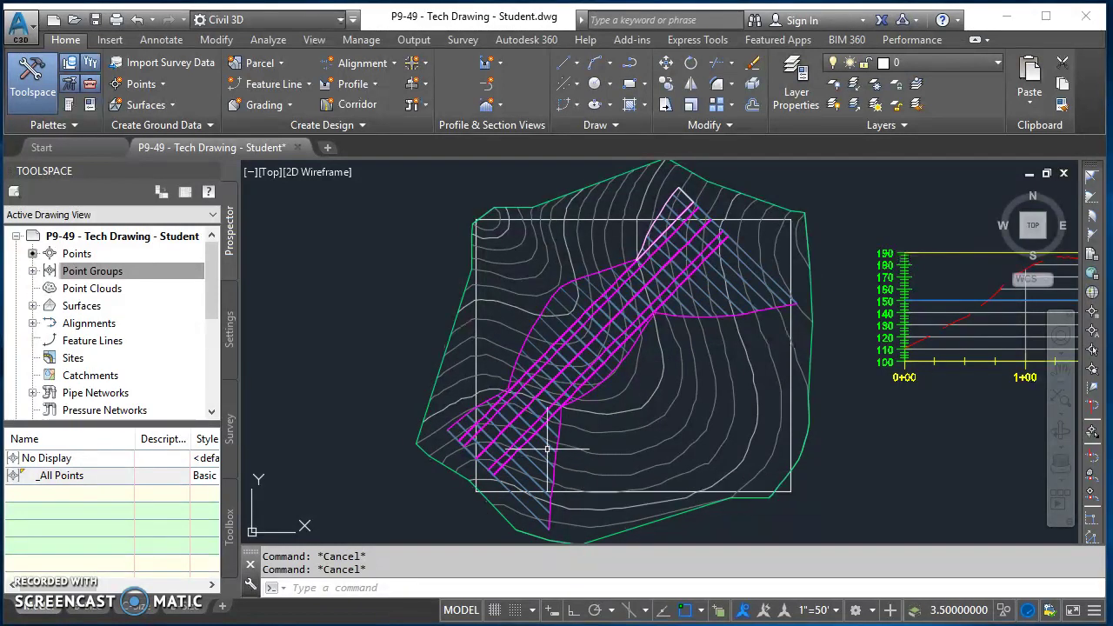
pyautogui.middleClick(687, 430)
pyautogui.middleClick(687, 430)
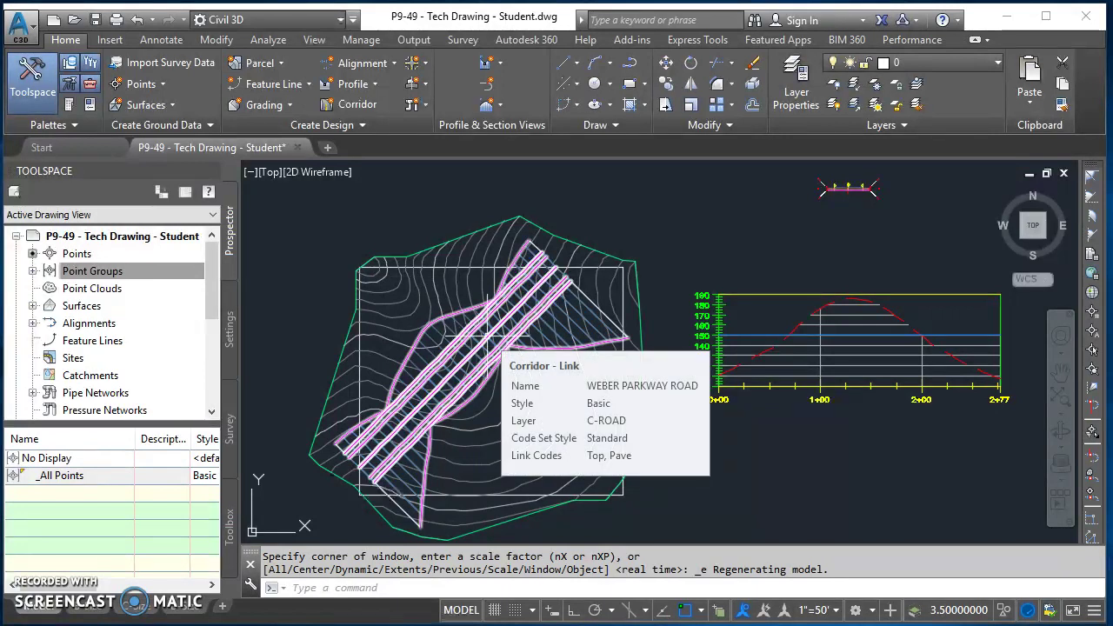
pyautogui.scroll(5, 330, 453)
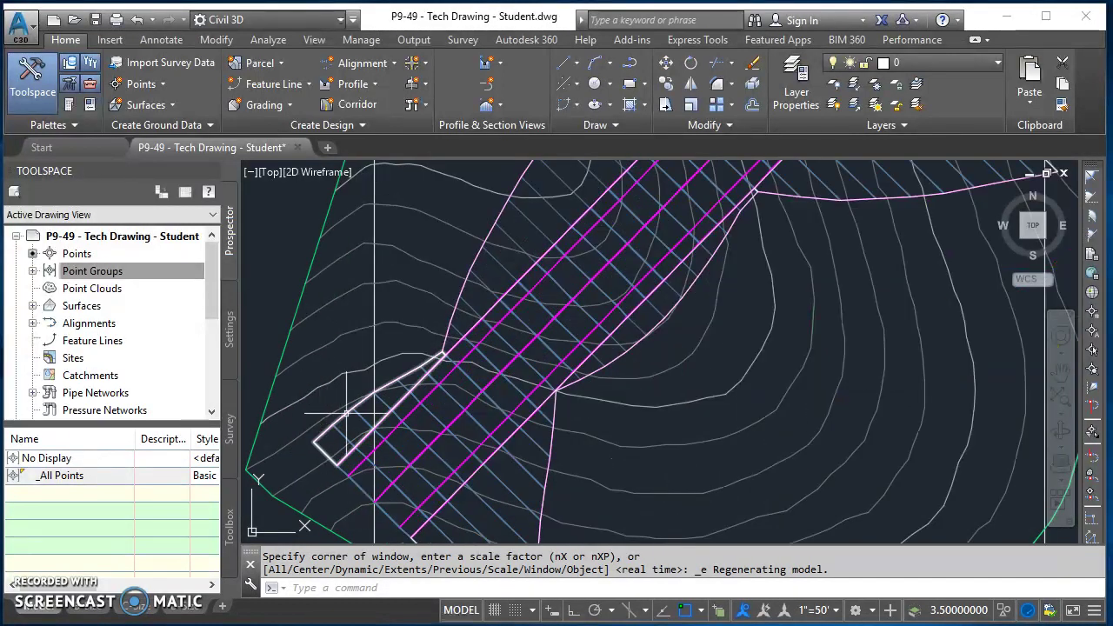
# - Uncheck the BL baseline row in WEBER PARKWAY ROAD's corridor Parameters and apply
pyautogui.scroll(-5, 520, 244)
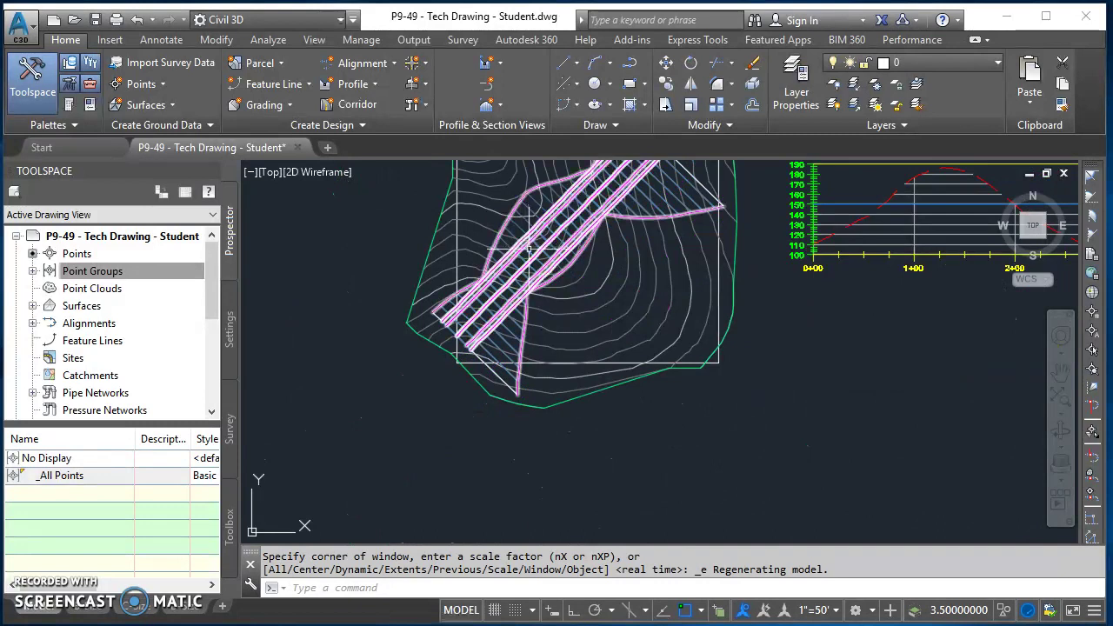
pyautogui.scroll(-2, 529, 248)
pyautogui.scroll(2, 482, 328)
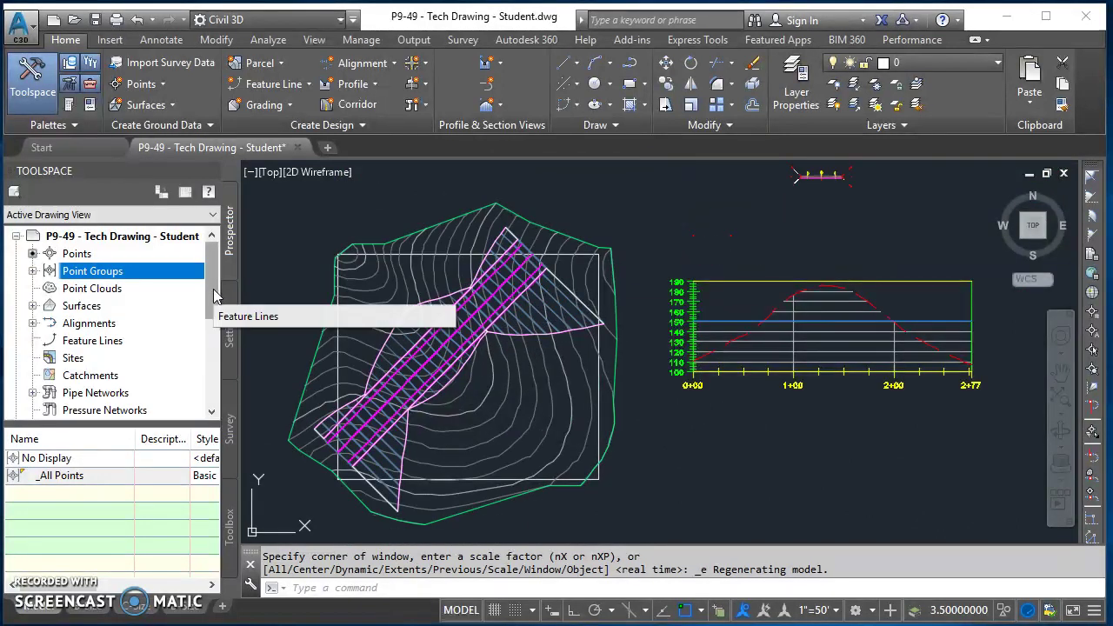
pyautogui.moveTo(213, 290); pyautogui.dragTo(212, 333)
pyautogui.click(83, 323)
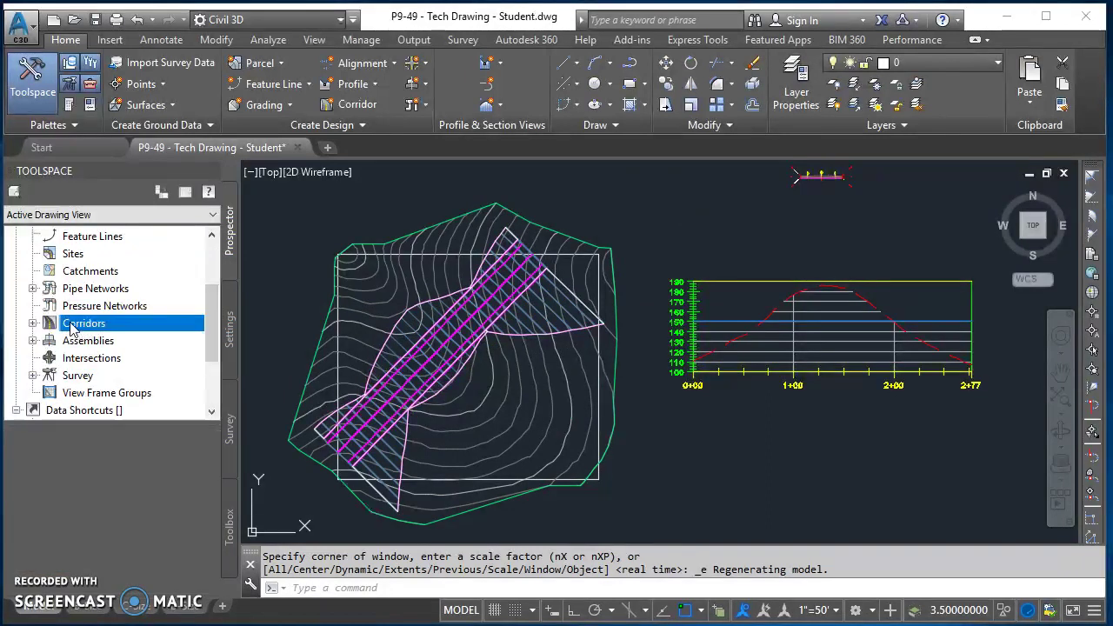
pyautogui.click(32, 323)
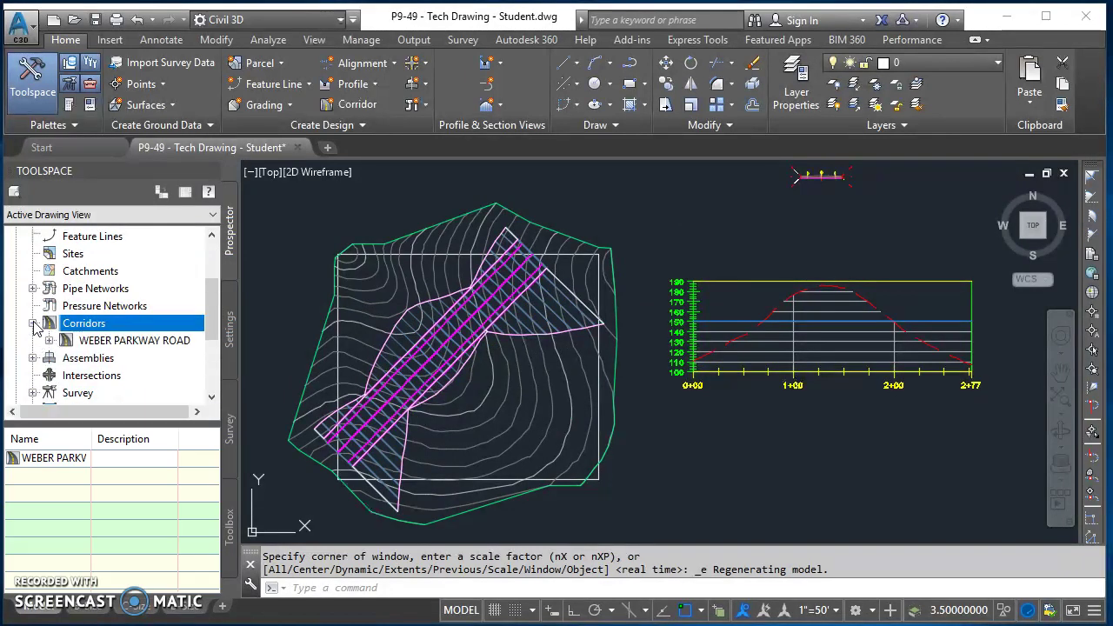
pyautogui.click(94, 341)
pyautogui.rightClick(96, 344)
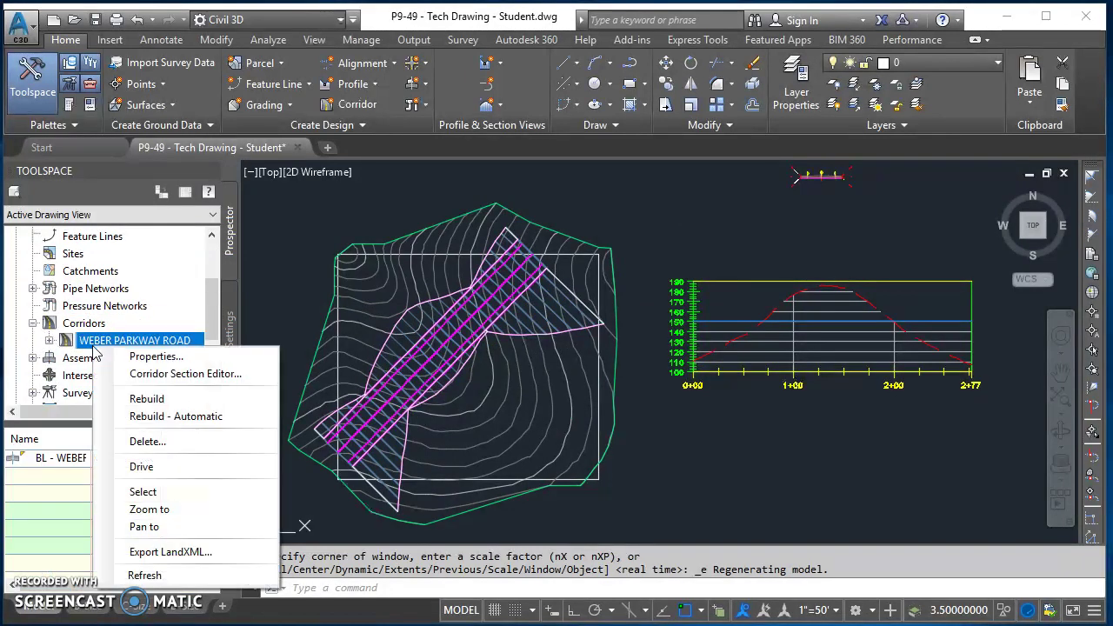
pyautogui.click(156, 357)
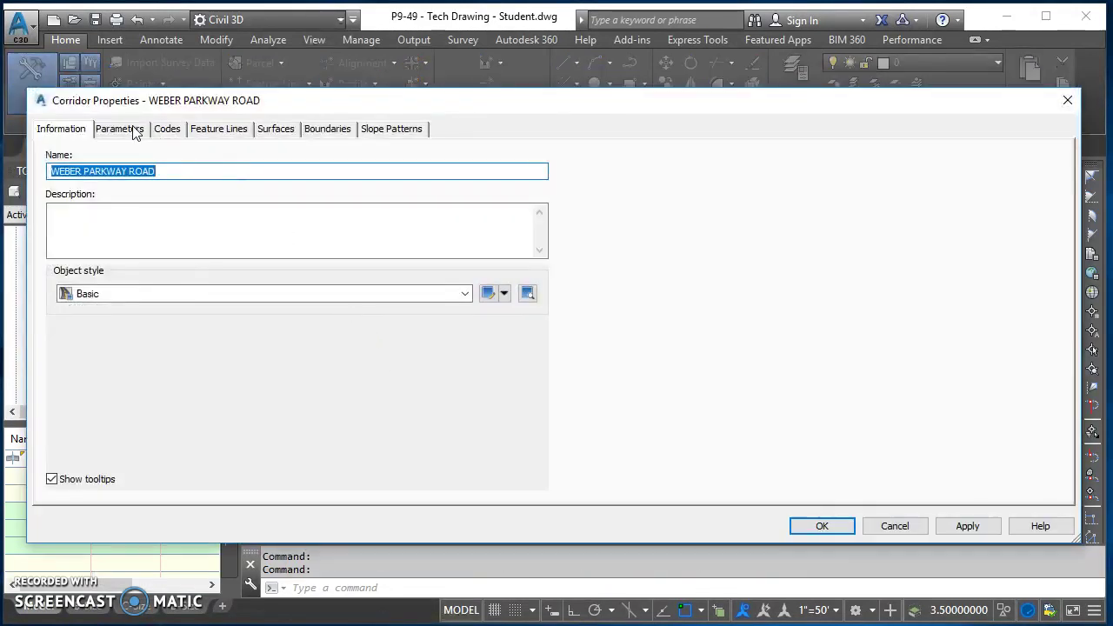
pyautogui.click(120, 129)
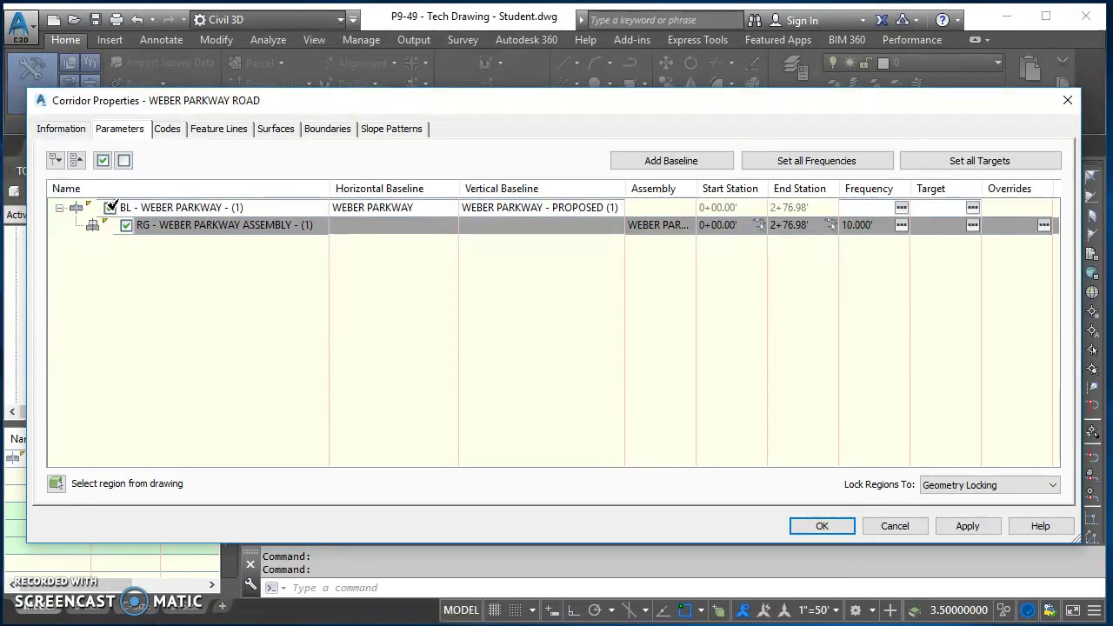
pyautogui.click(110, 207)
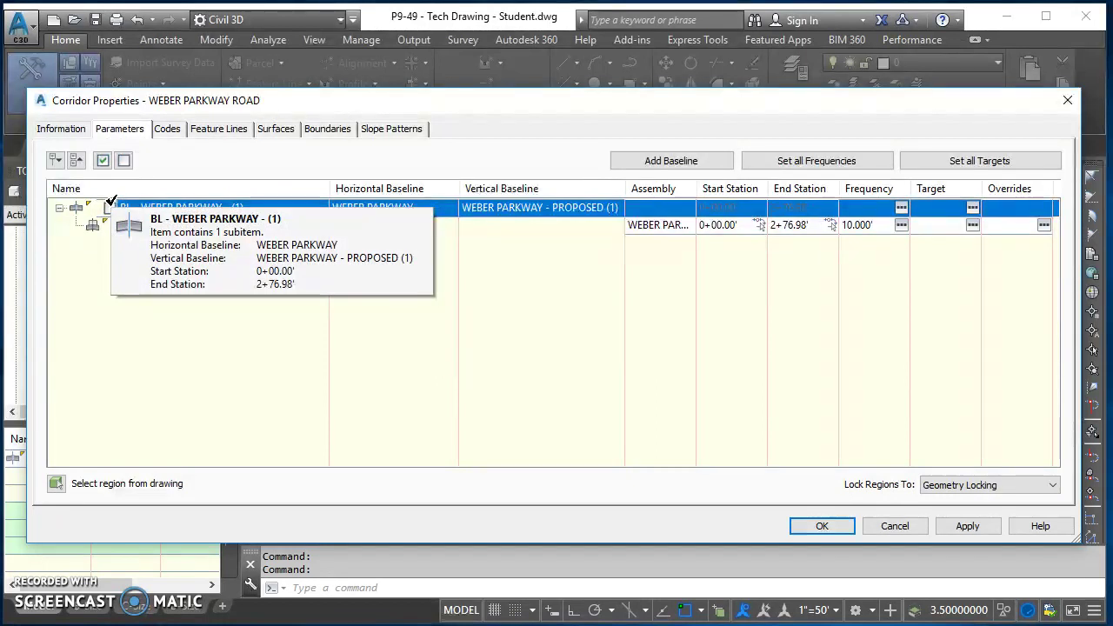
pyautogui.click(835, 527)
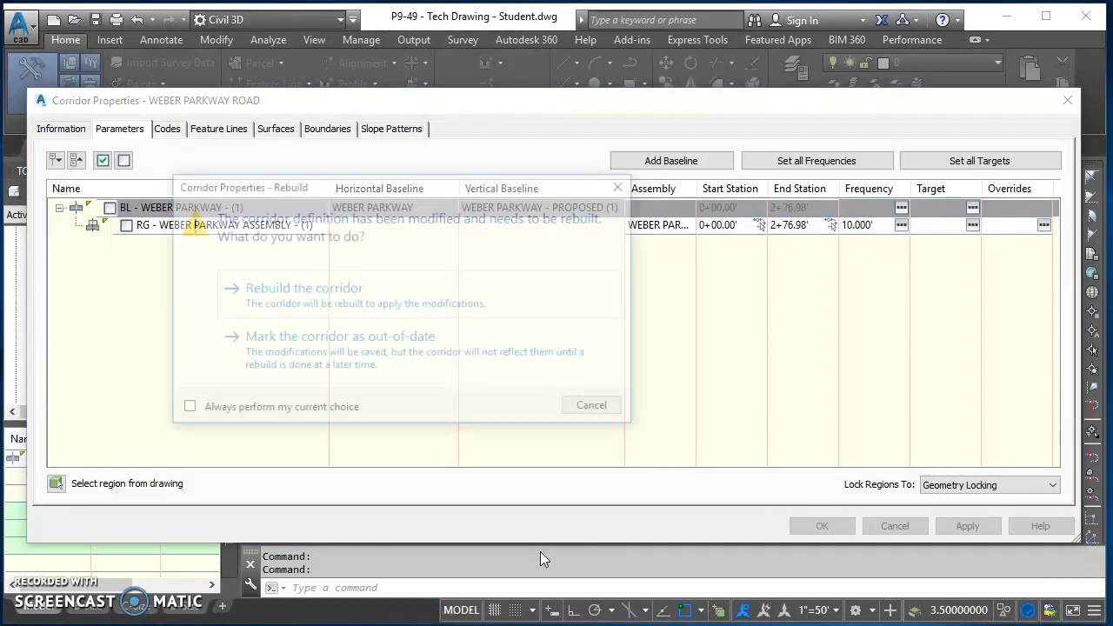
# - Rebuild WEBER PARKWAY ROAD so only the white outlines and green alignment remain
pyautogui.click(299, 300)
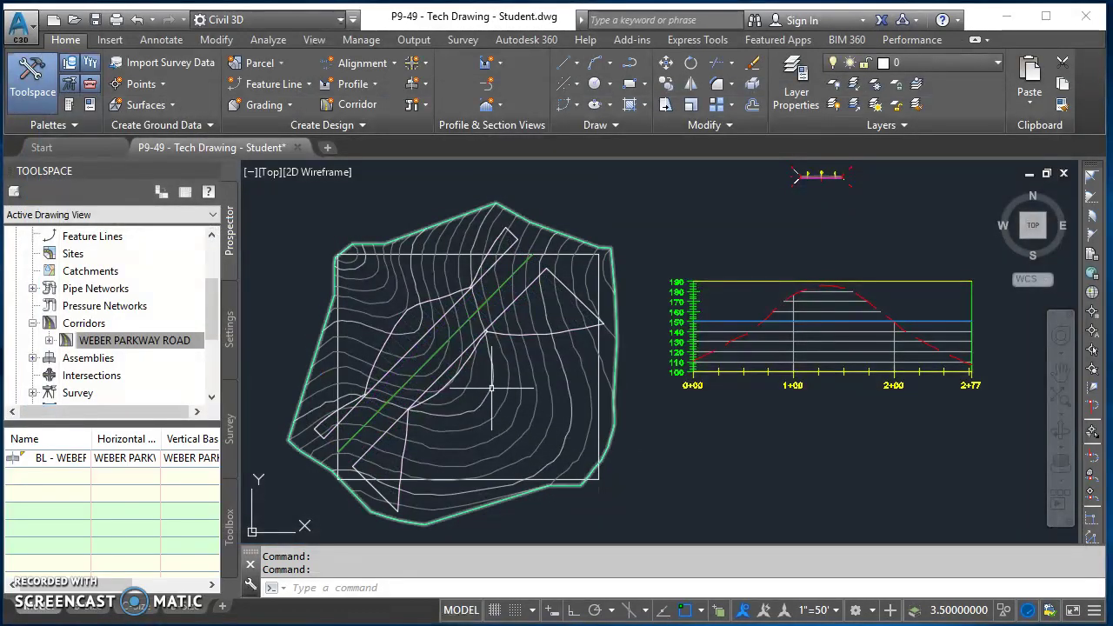
pyautogui.scroll(5, 491, 384)
pyautogui.scroll(-2, 646, 373)
pyautogui.scroll(1, 646, 373)
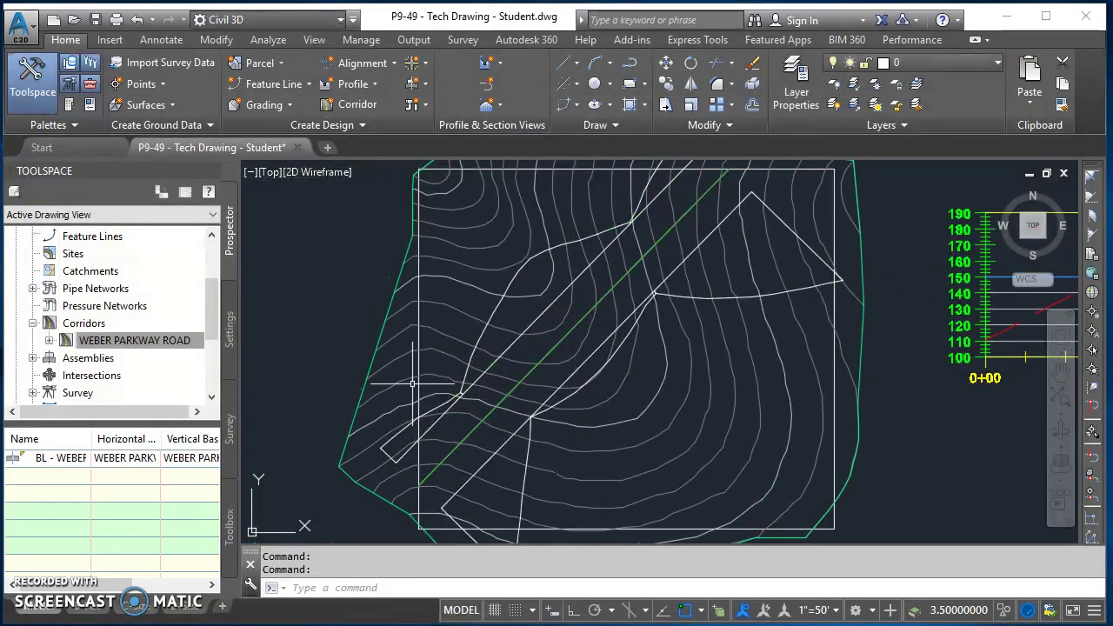
pyautogui.click(148, 343)
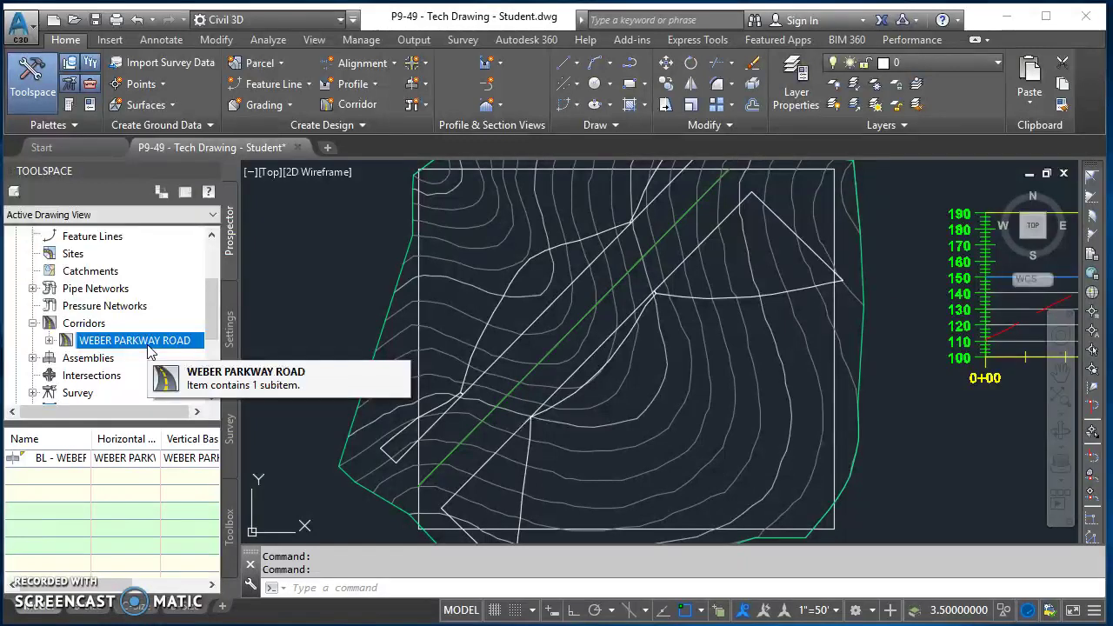
pyautogui.scroll(-2, 774, 358)
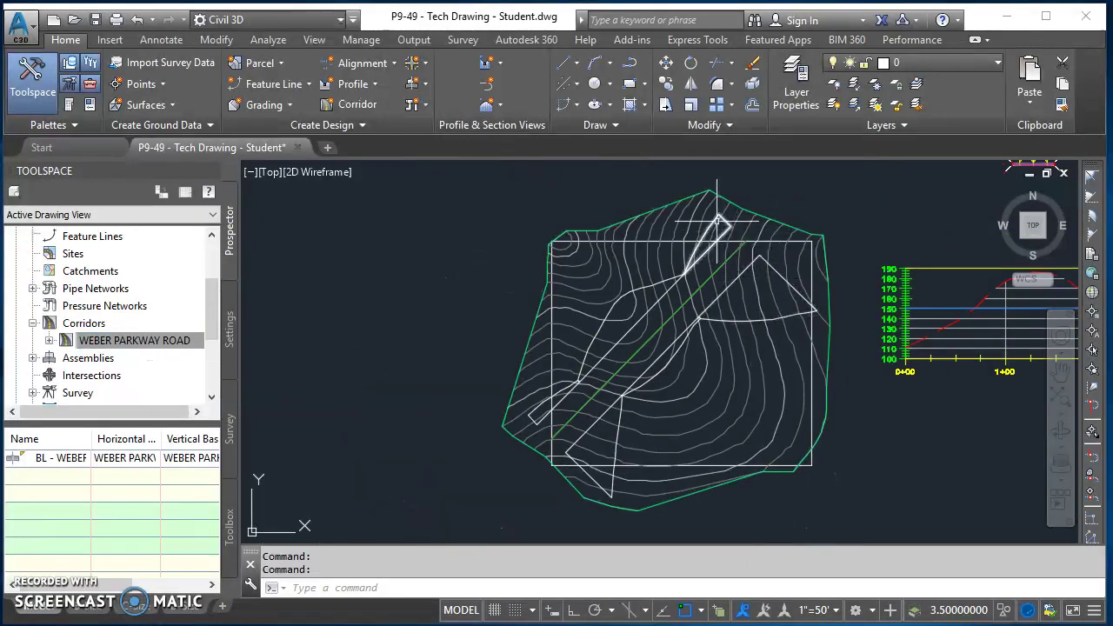
pyautogui.press('Escape')
pyautogui.press('Escape')
pyautogui.scroll(3, 722, 222)
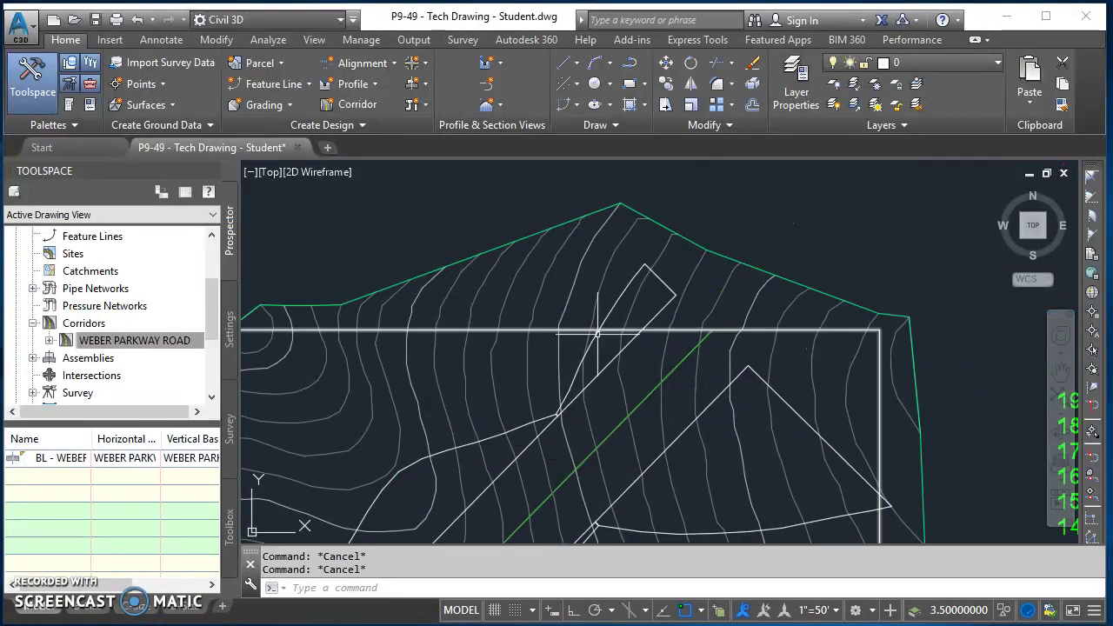
pyautogui.scroll(2, 646, 301)
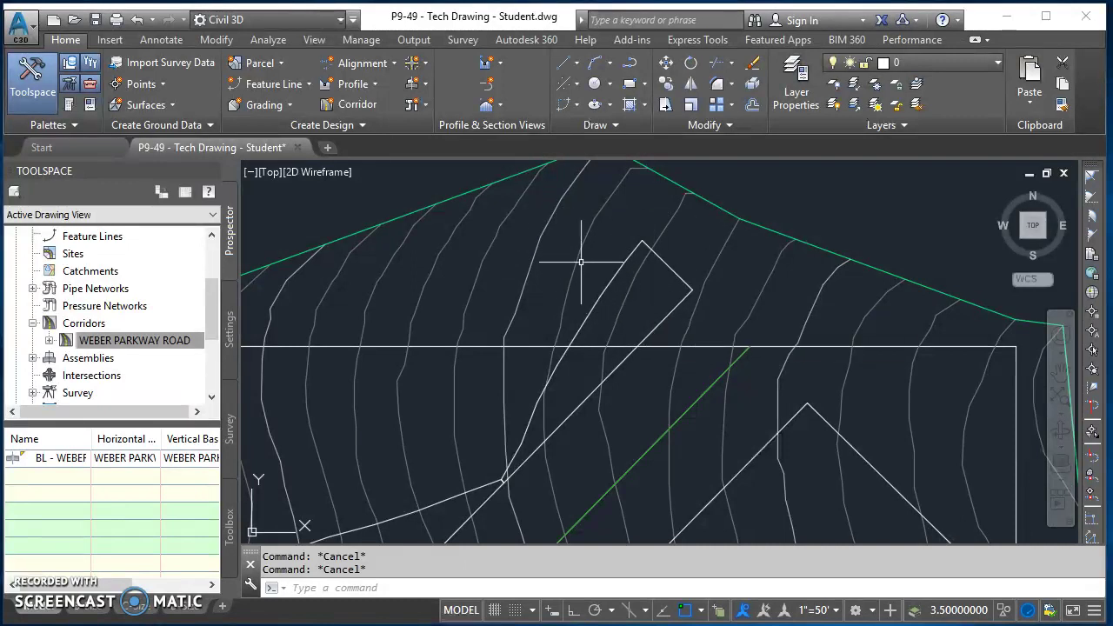
# - Set the EXISTING GROUND surface style to _No Display, then frame the corridor
pyautogui.click(539, 246)
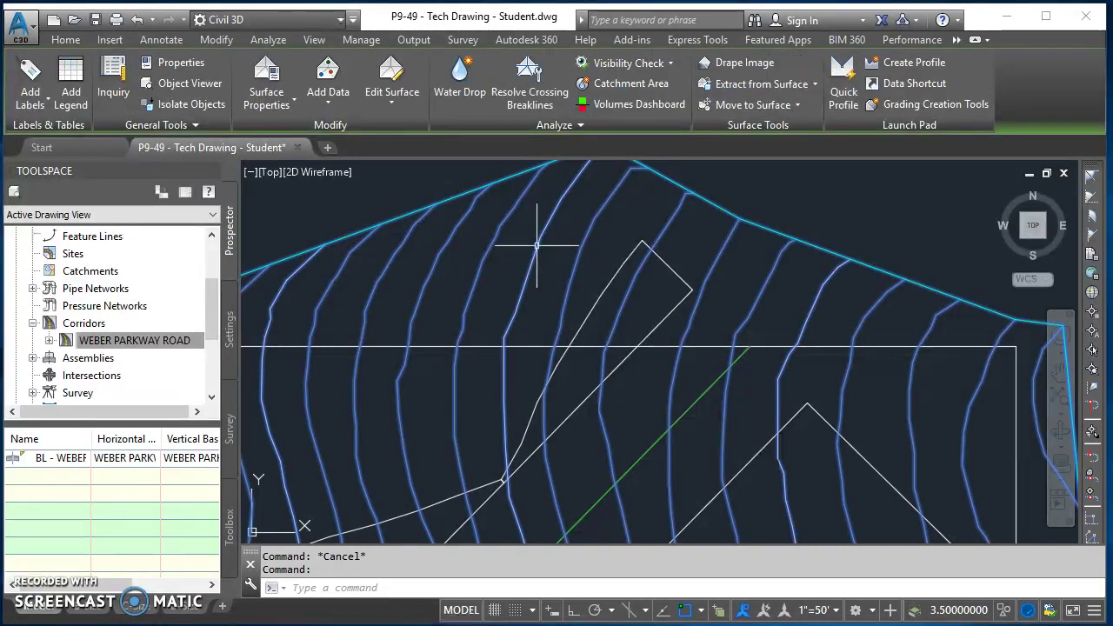
pyautogui.click(281, 111)
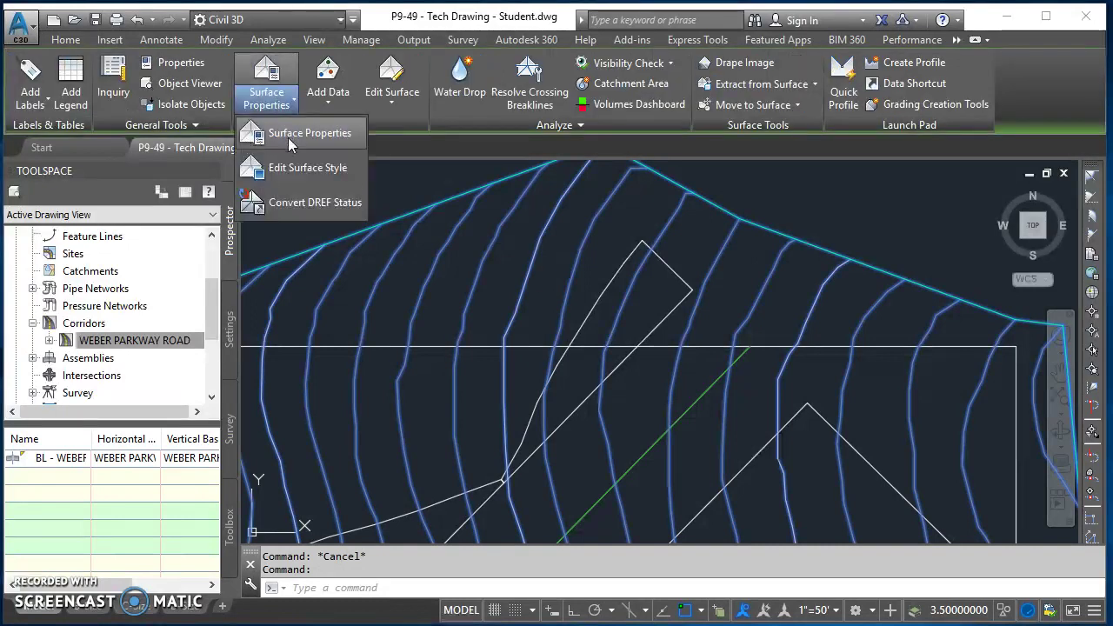
pyautogui.click(288, 135)
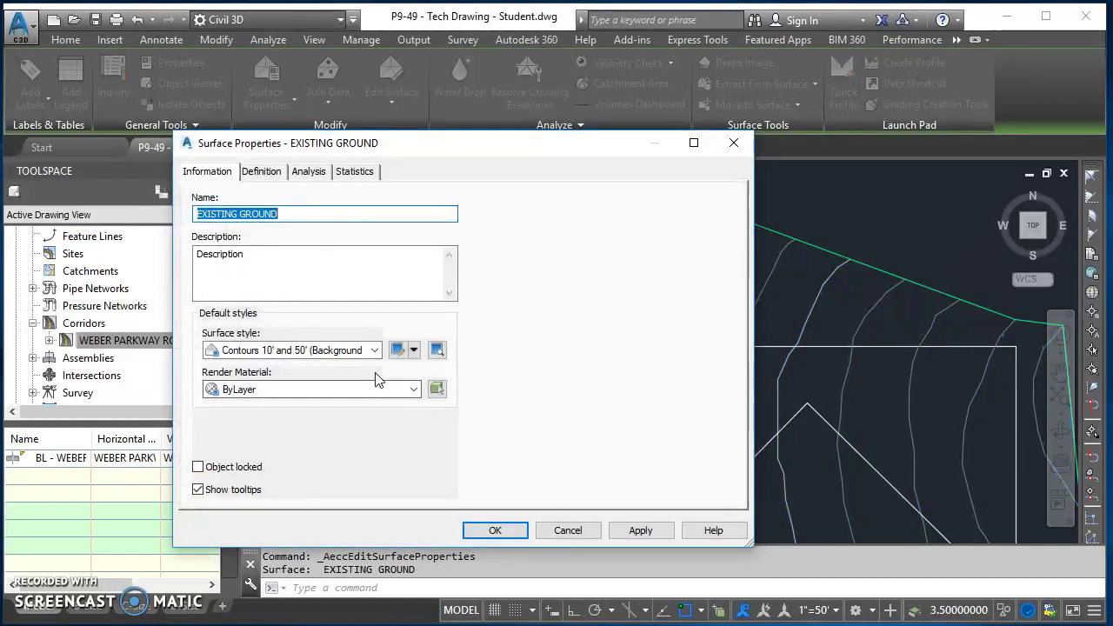
pyautogui.click(373, 350)
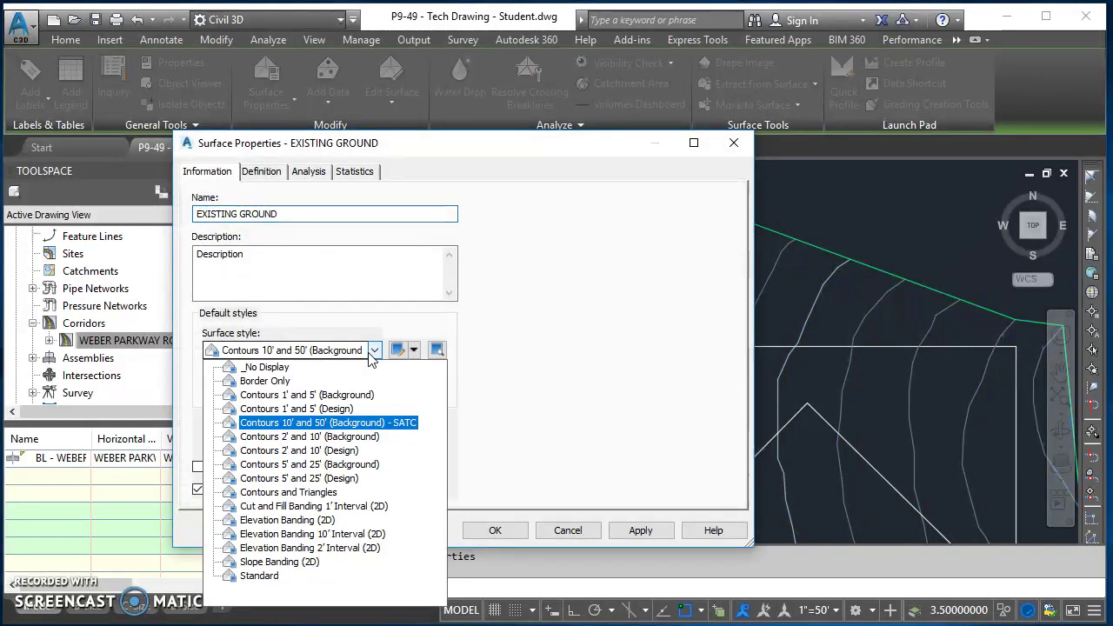
pyautogui.click(268, 367)
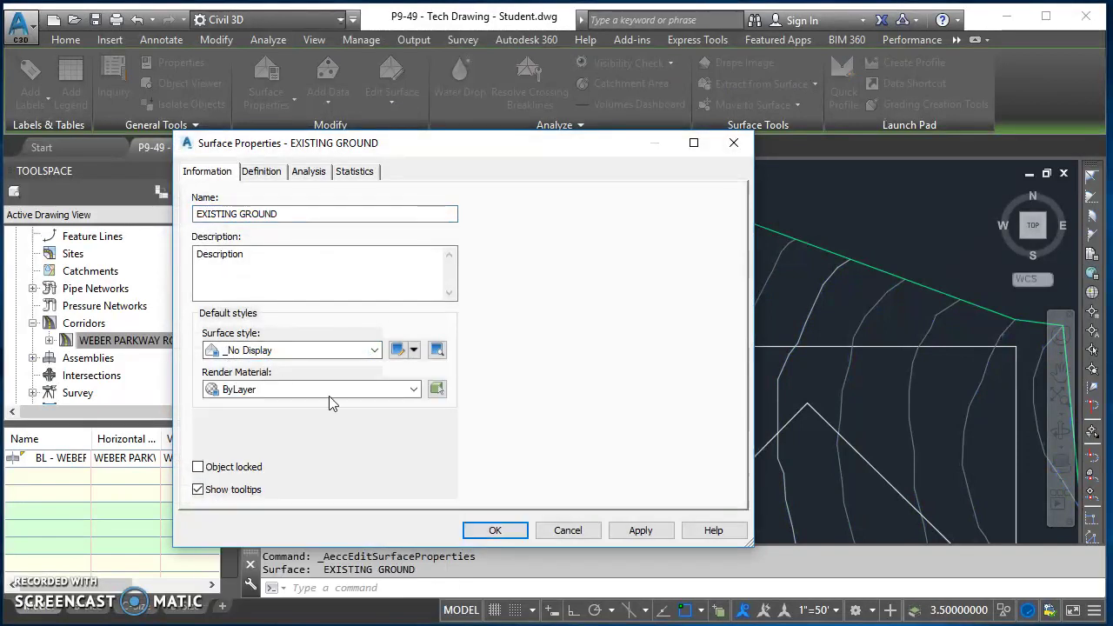
pyautogui.click(495, 531)
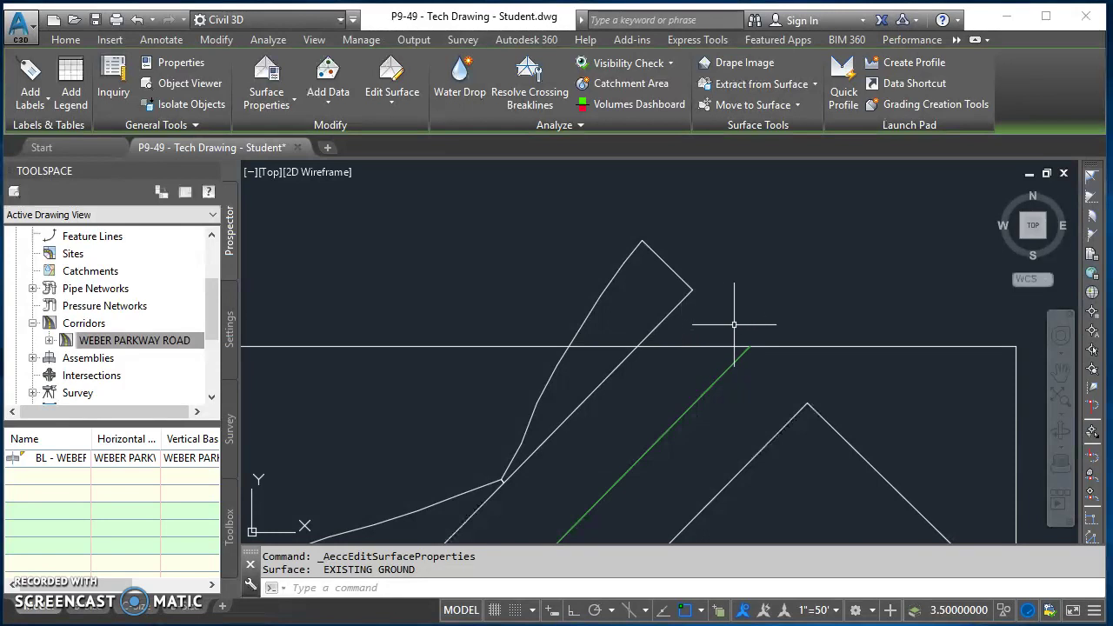
pyautogui.scroll(-2, 716, 318)
pyautogui.scroll(-2, 751, 392)
pyautogui.moveTo(754, 433); pyautogui.dragTo(820, 372, button='middle')
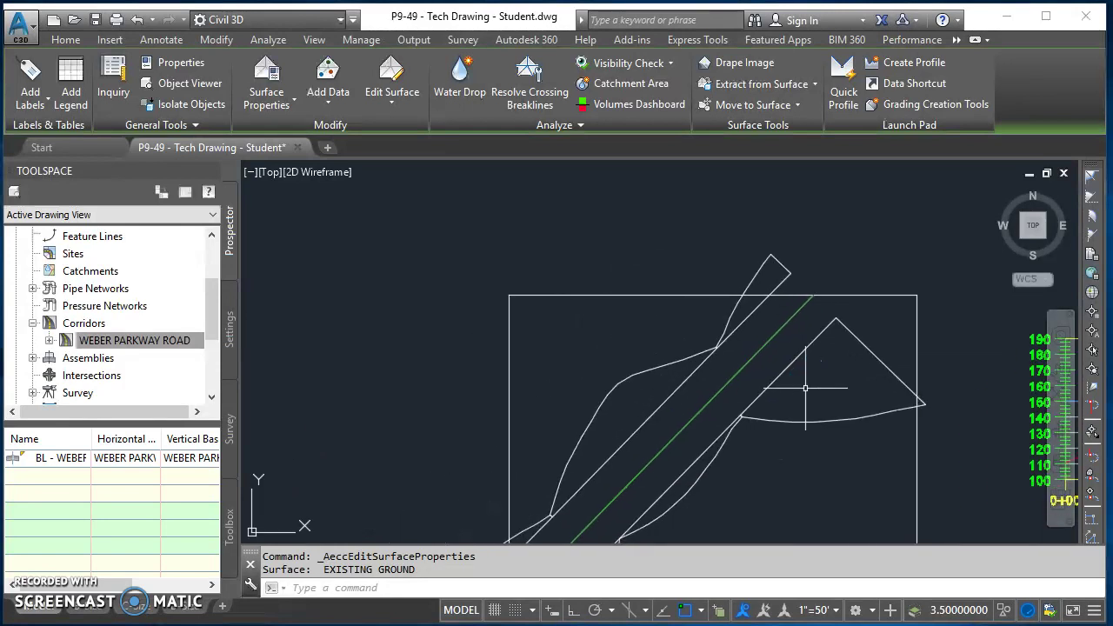
# - Start HATCH with ANSI31 and fill the upper wedge and triangular region right of the road
pyautogui.write('h')
pyautogui.press('Return')
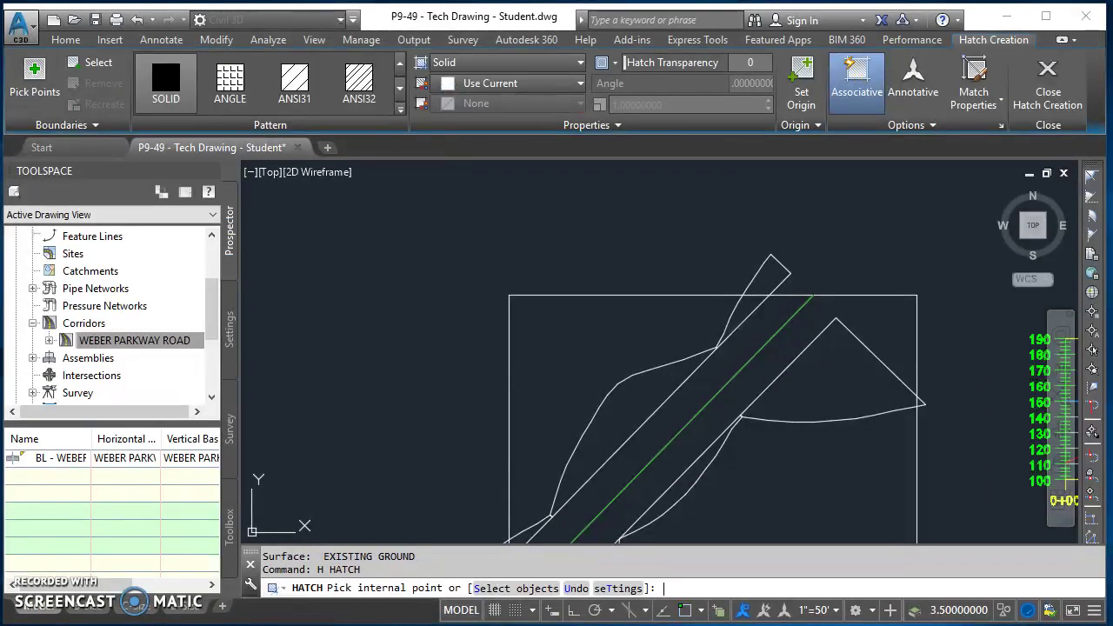
pyautogui.scroll(4, 768, 281)
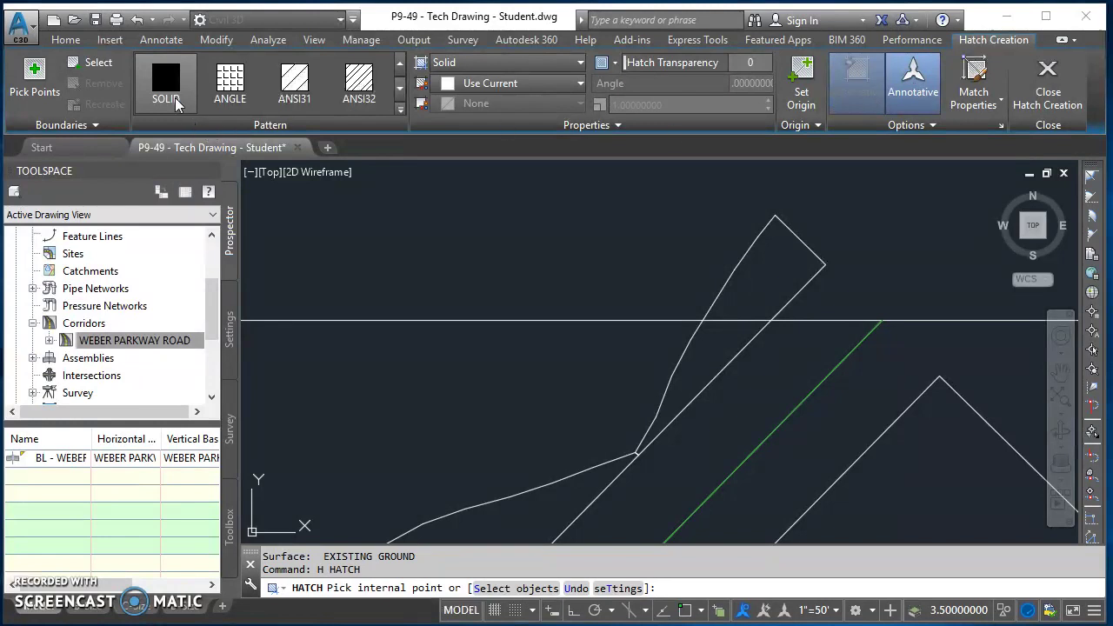
pyautogui.click(295, 85)
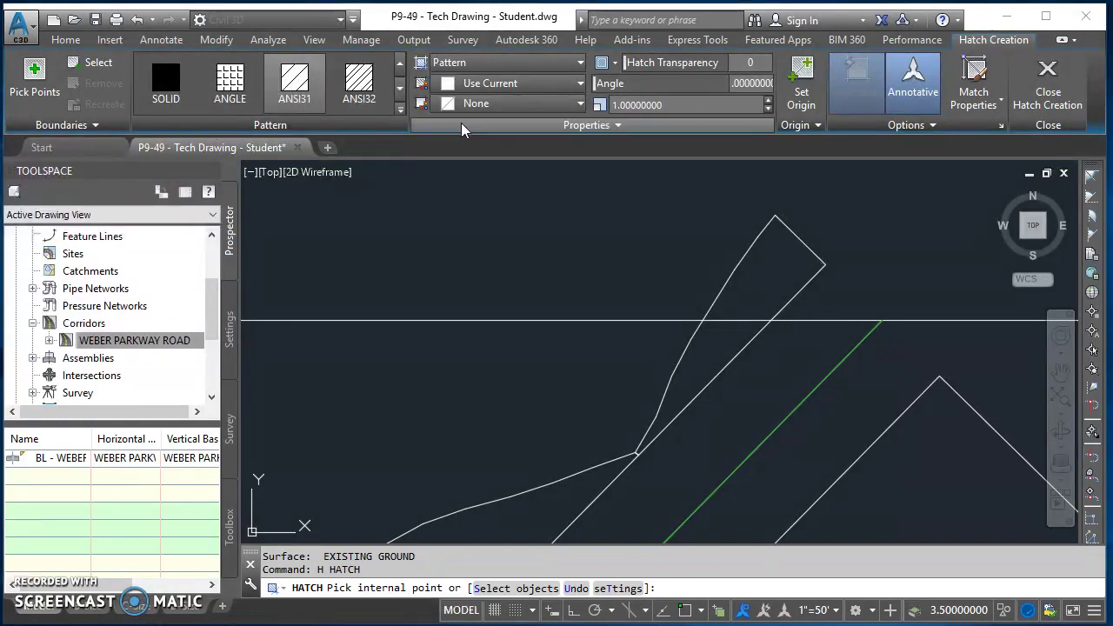
pyautogui.click(744, 287)
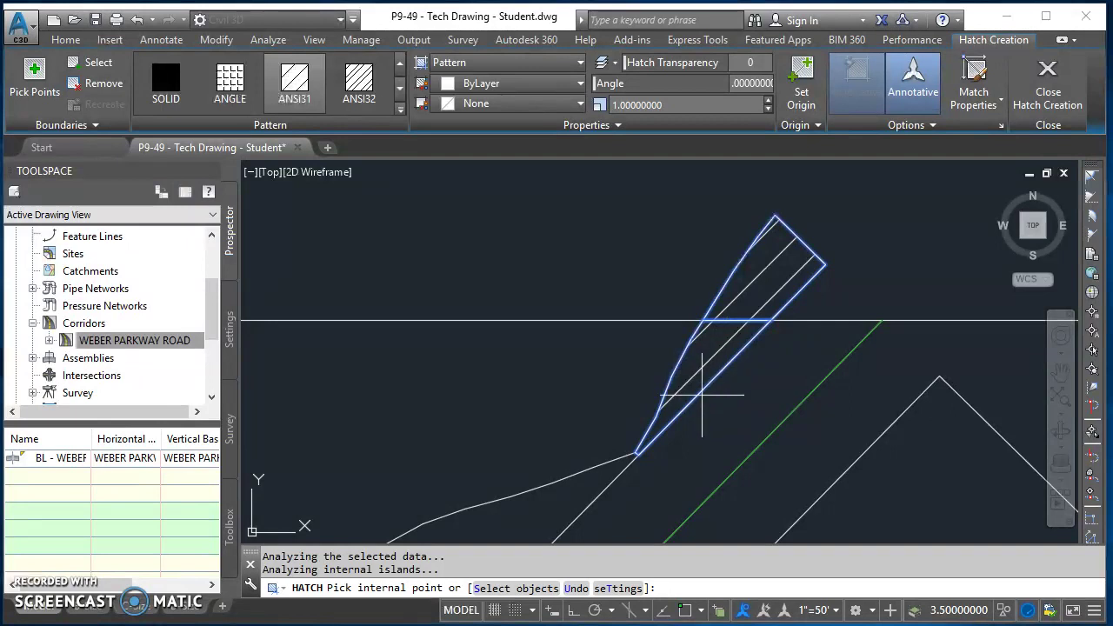
pyautogui.scroll(-3, 727, 357)
pyautogui.scroll(1, 709, 379)
pyautogui.scroll(2, 709, 379)
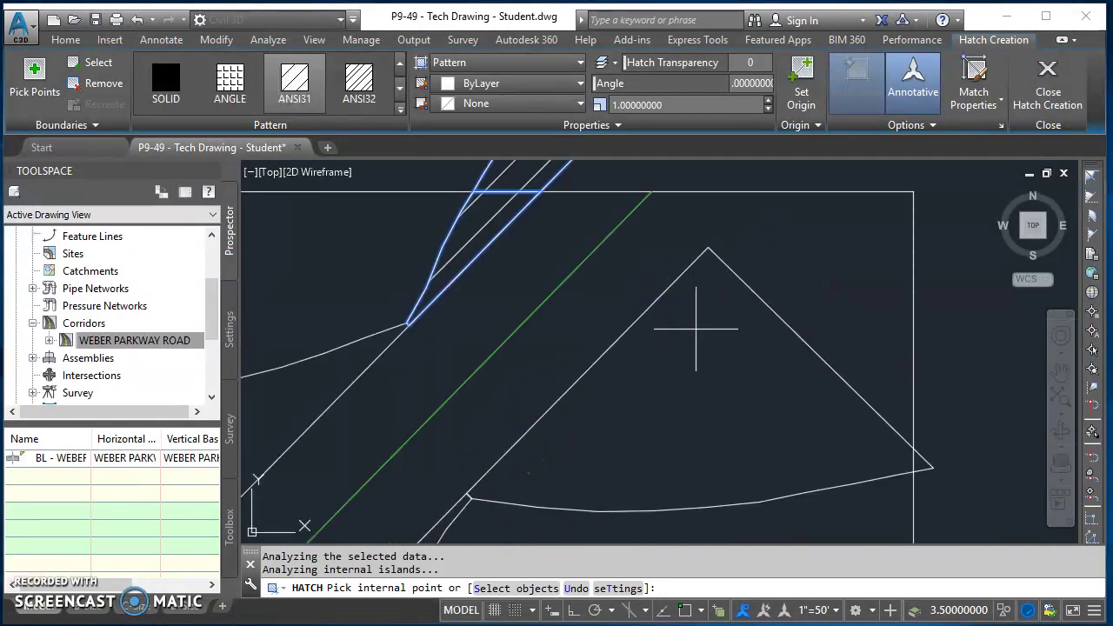
pyautogui.click(692, 323)
pyautogui.scroll(-1, 693, 323)
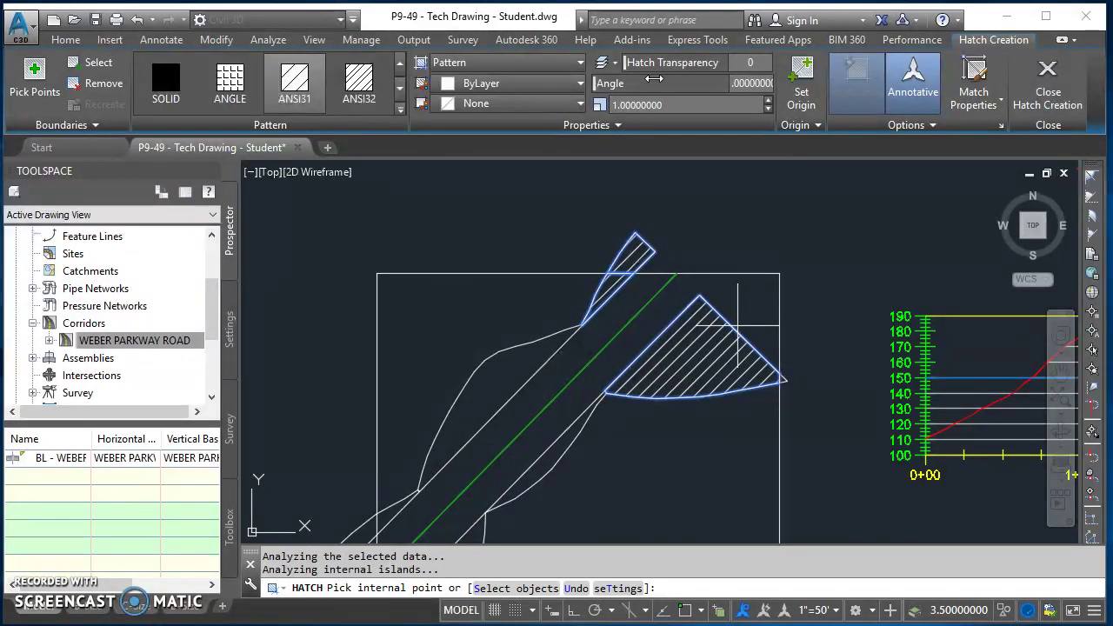
# - Set the hatch angle to 45° and fill the lower wedge, quadrilateral and remaining region
pyautogui.click(748, 84)
pyautogui.write('45')
pyautogui.press('Return')
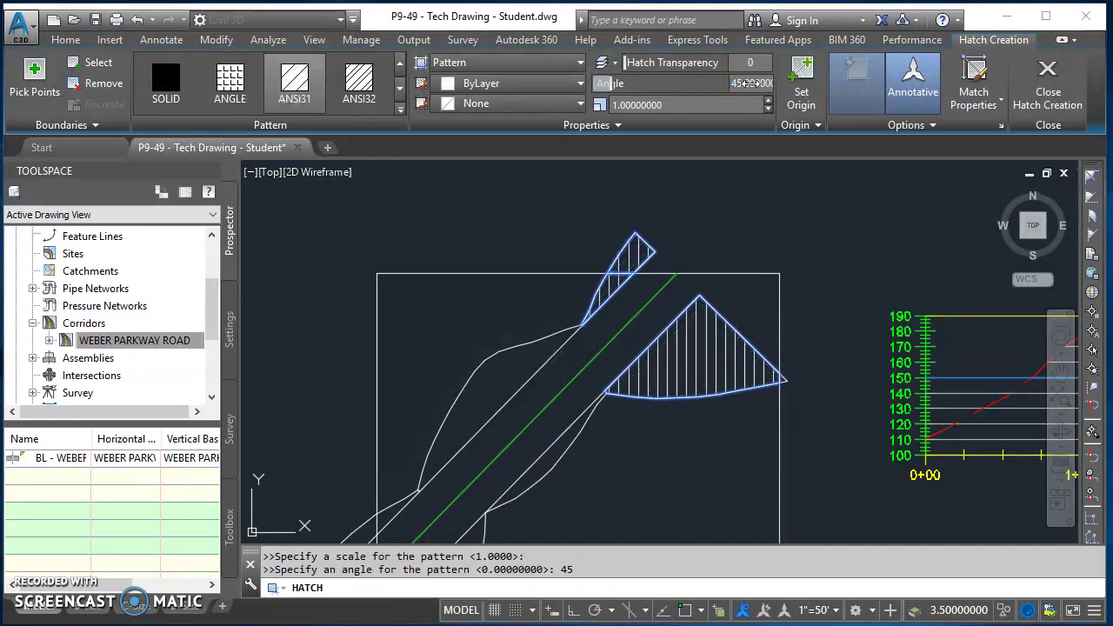
pyautogui.scroll(-1, 644, 385)
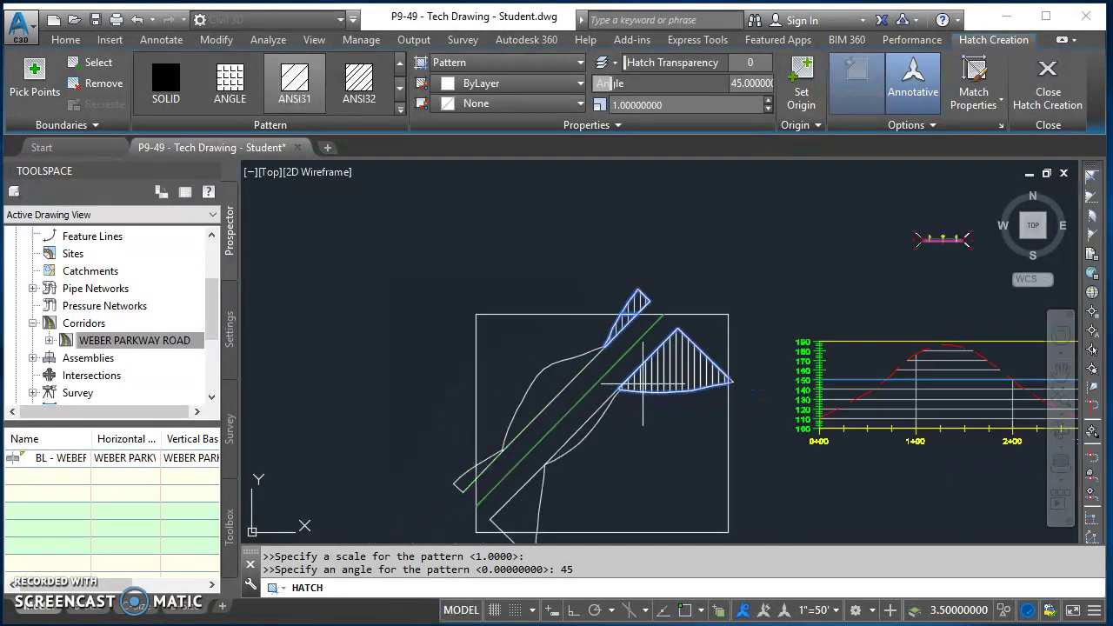
pyautogui.scroll(5, 644, 385)
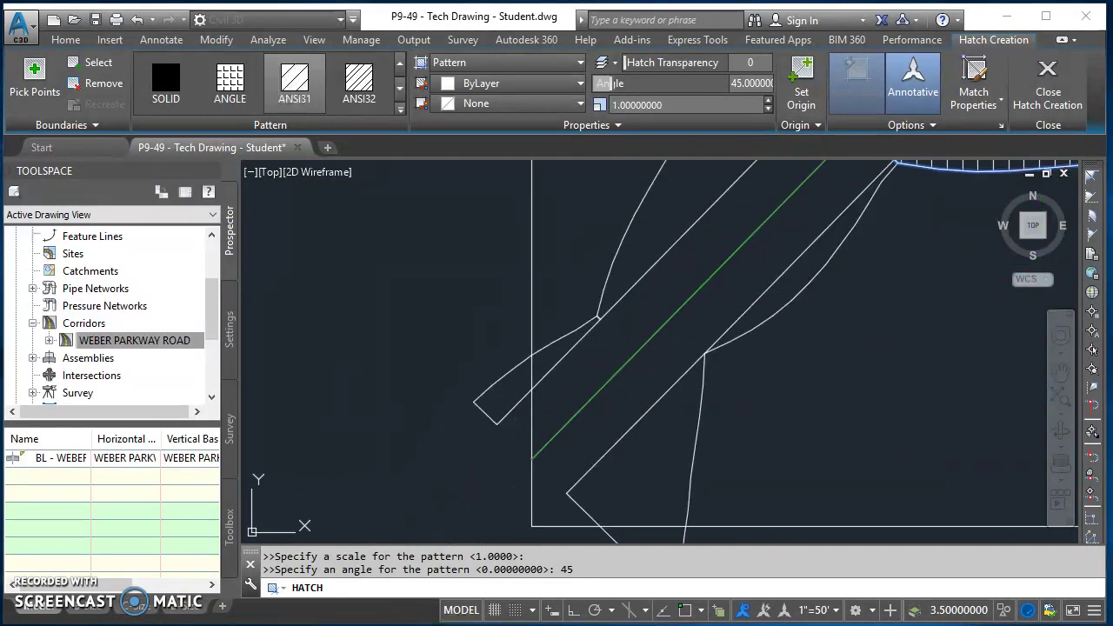
pyautogui.click(510, 390)
pyautogui.click(652, 483)
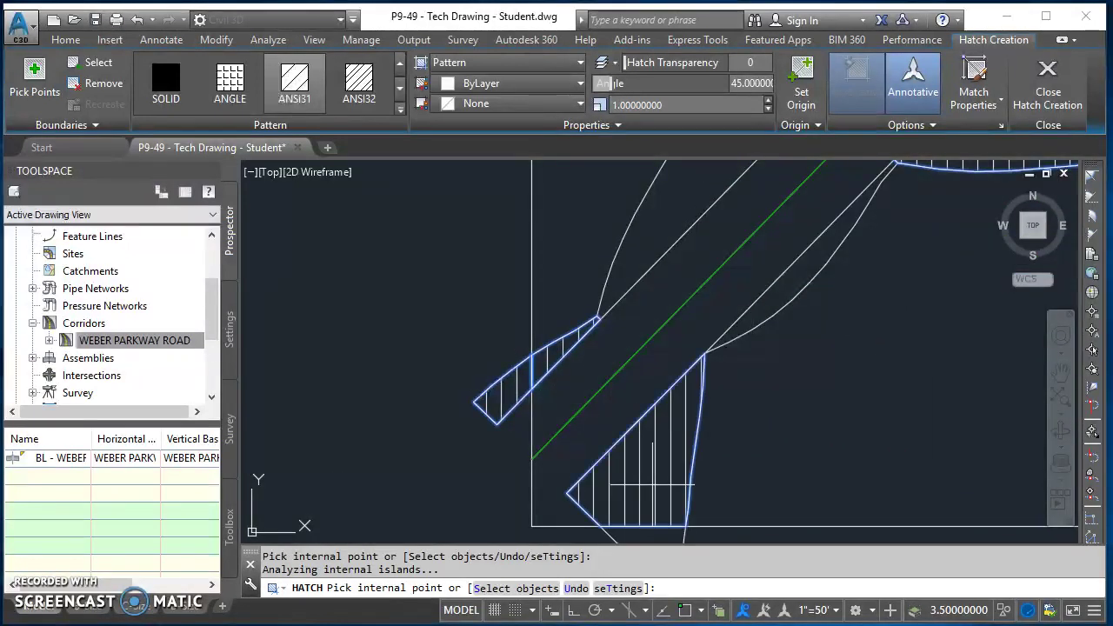
pyautogui.moveTo(652, 483); pyautogui.dragTo(658, 341, button='middle')
pyautogui.scroll(-1, 683, 404)
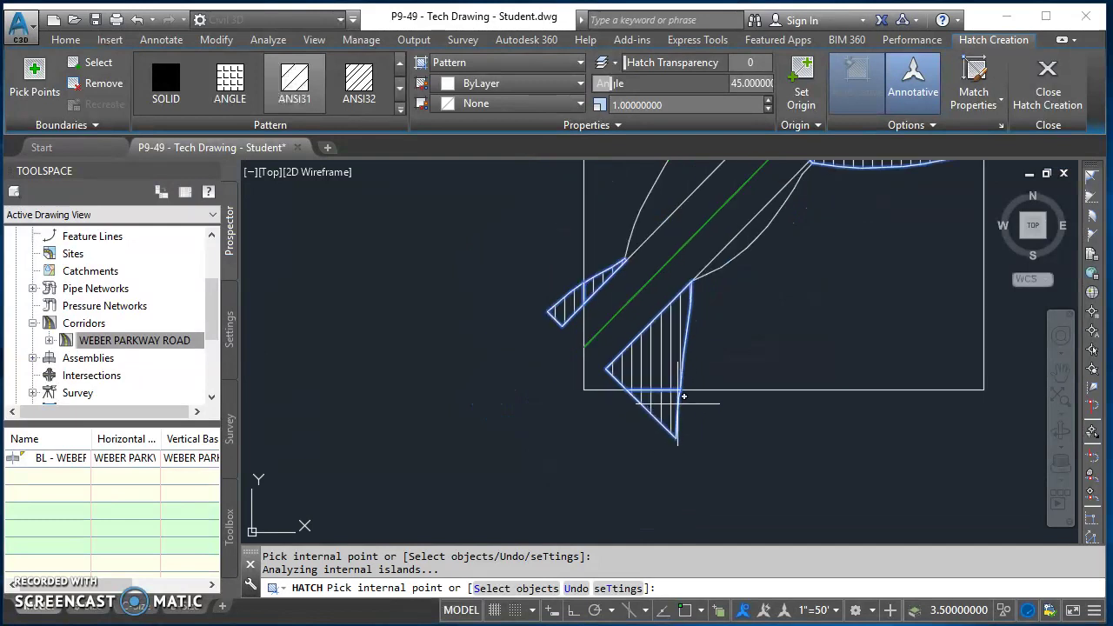
pyautogui.scroll(-2, 690, 391)
pyautogui.moveTo(690, 391); pyautogui.dragTo(534, 447, button='middle')
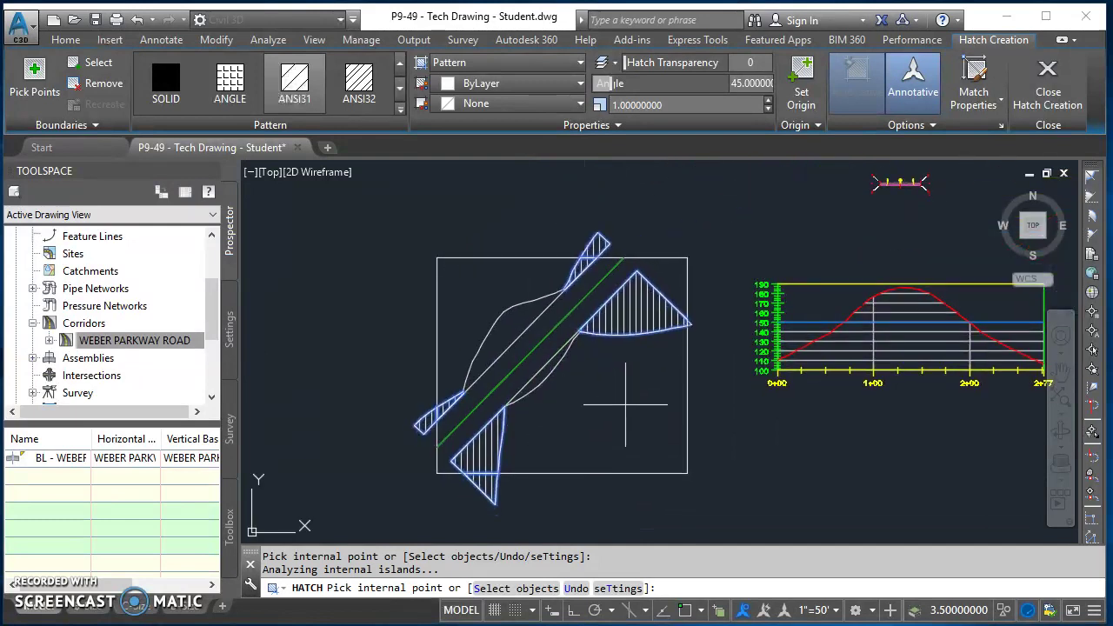
pyautogui.click(630, 417)
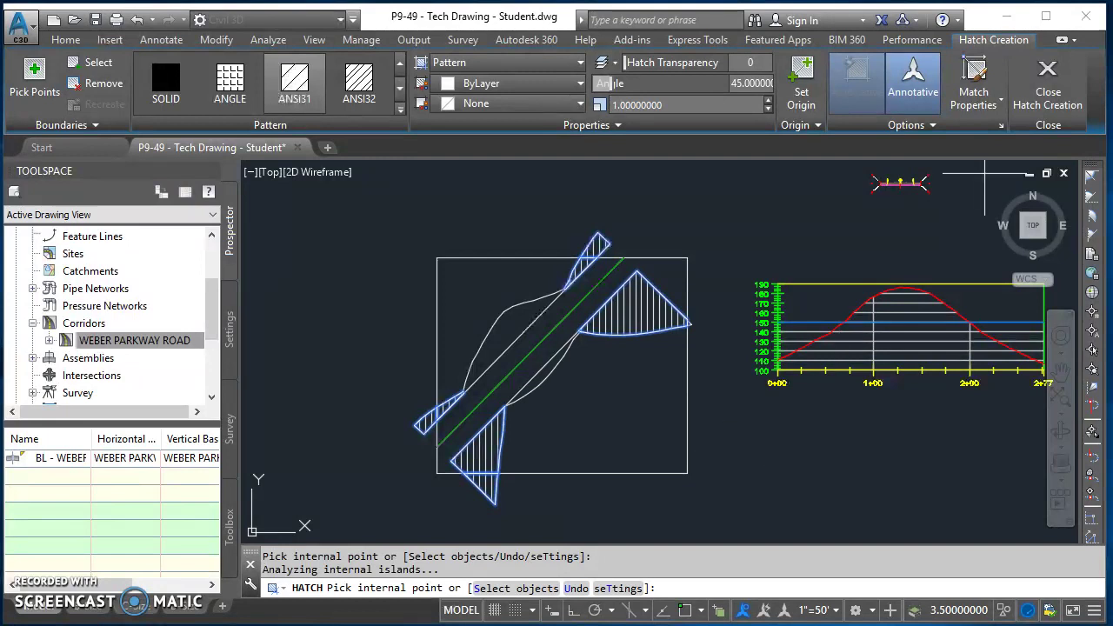
# - Close the previous hatch and start a new one in the two bands beside the road
pyautogui.click(1048, 87)
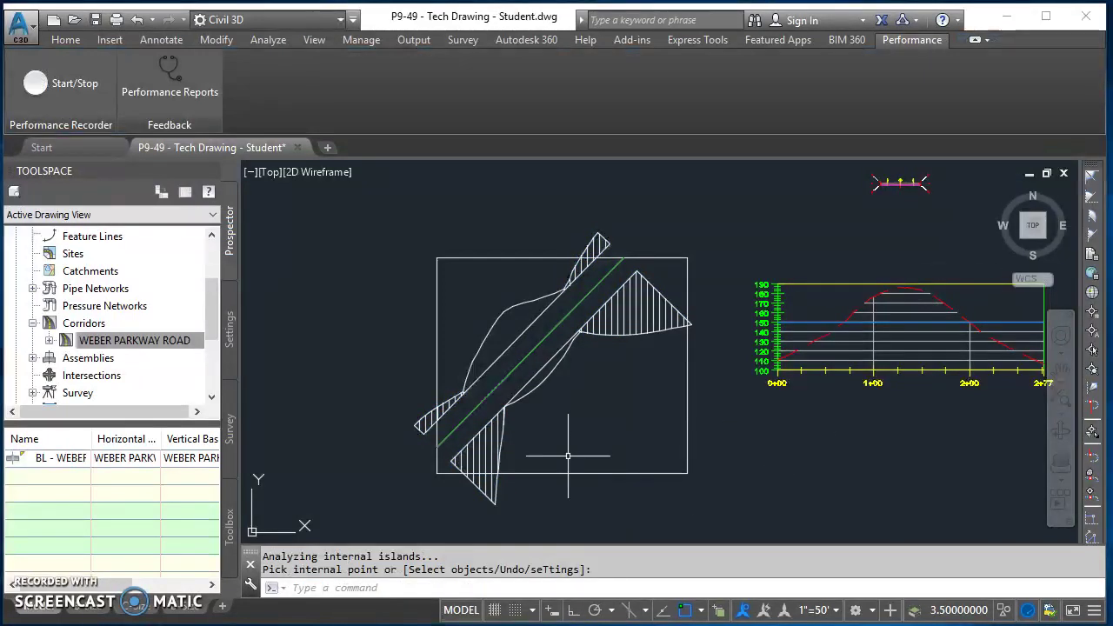
pyautogui.scroll(2, 569, 407)
pyautogui.write('h')
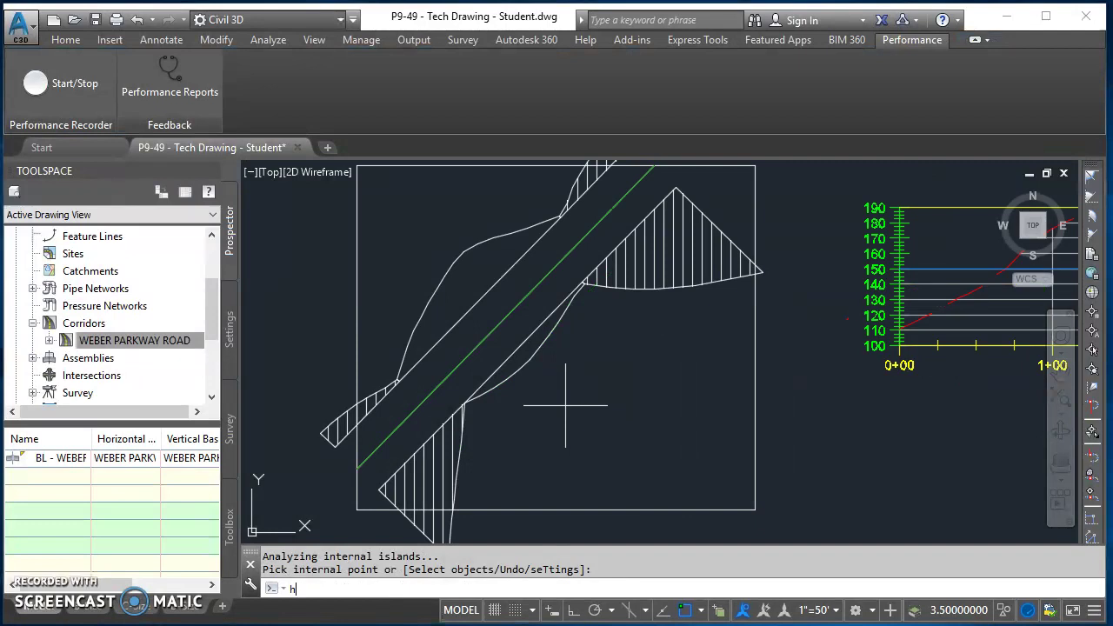
pyautogui.scroll(2, 565, 405)
pyautogui.press('Return')
pyautogui.click(504, 326)
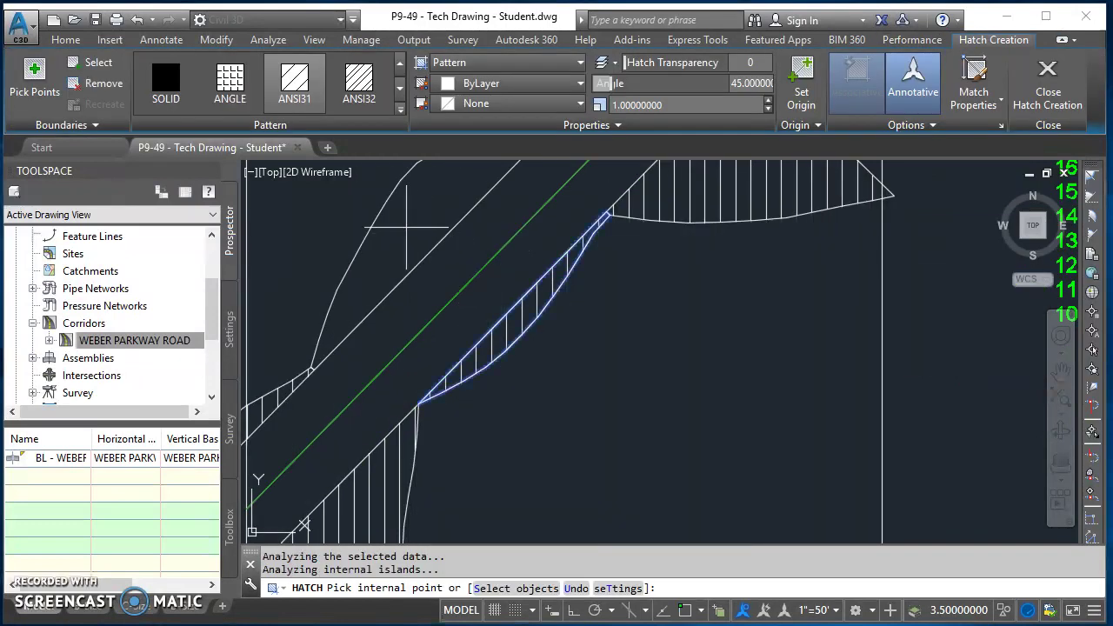
pyautogui.click(374, 278)
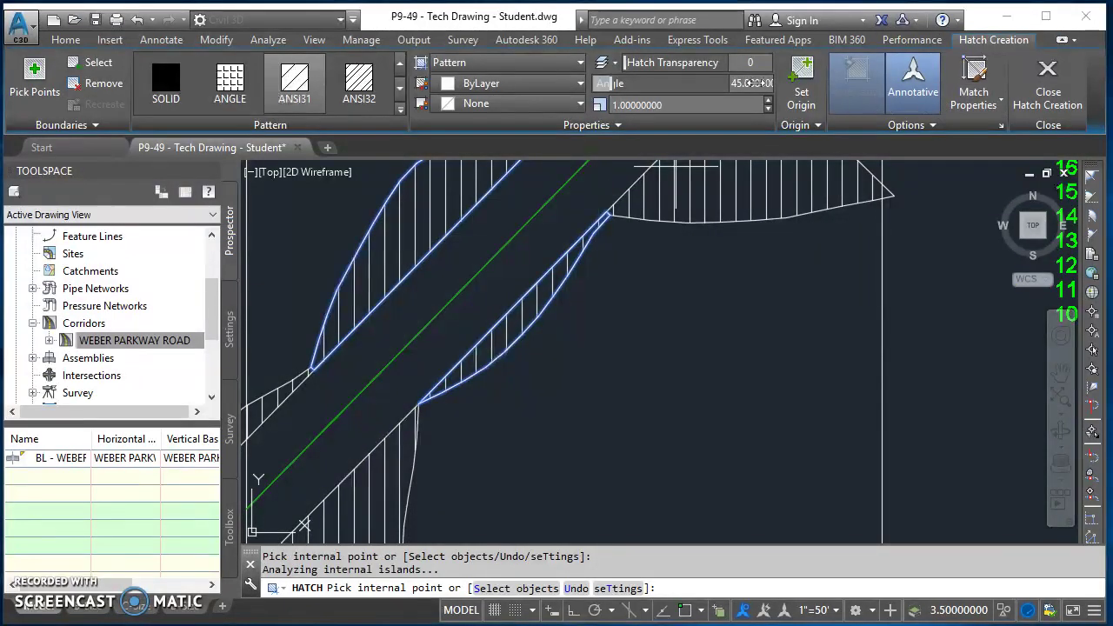
# - Change the new hatch angle to 90° then 135° and commit the hatches
pyautogui.click(753, 83)
pyautogui.scroll(-2, 727, 369)
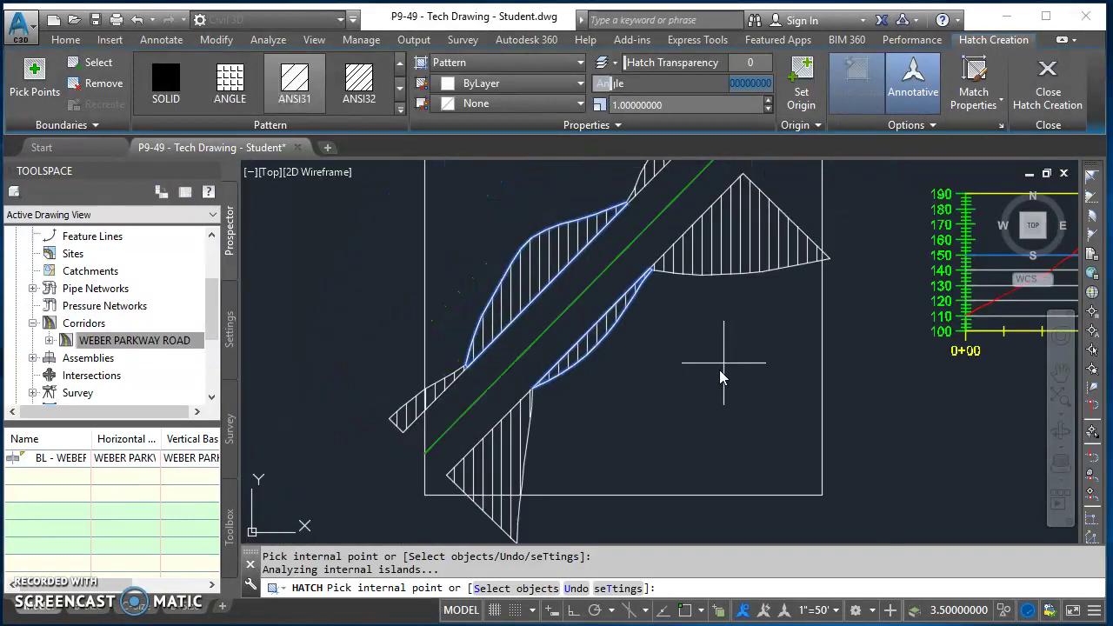
pyautogui.write('90.')
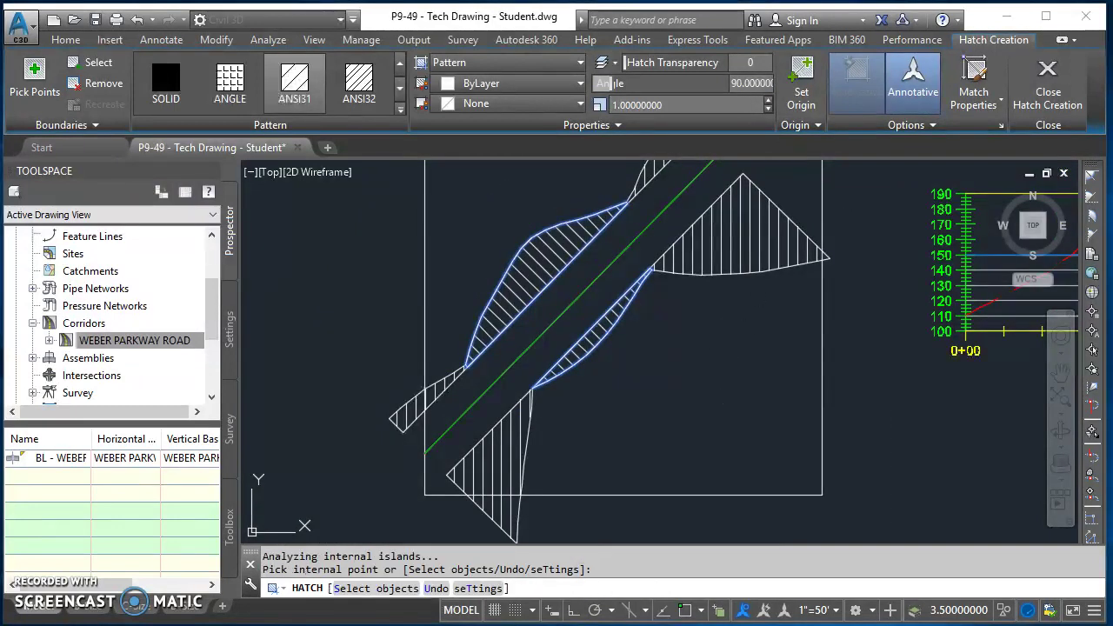
pyautogui.press('Return')
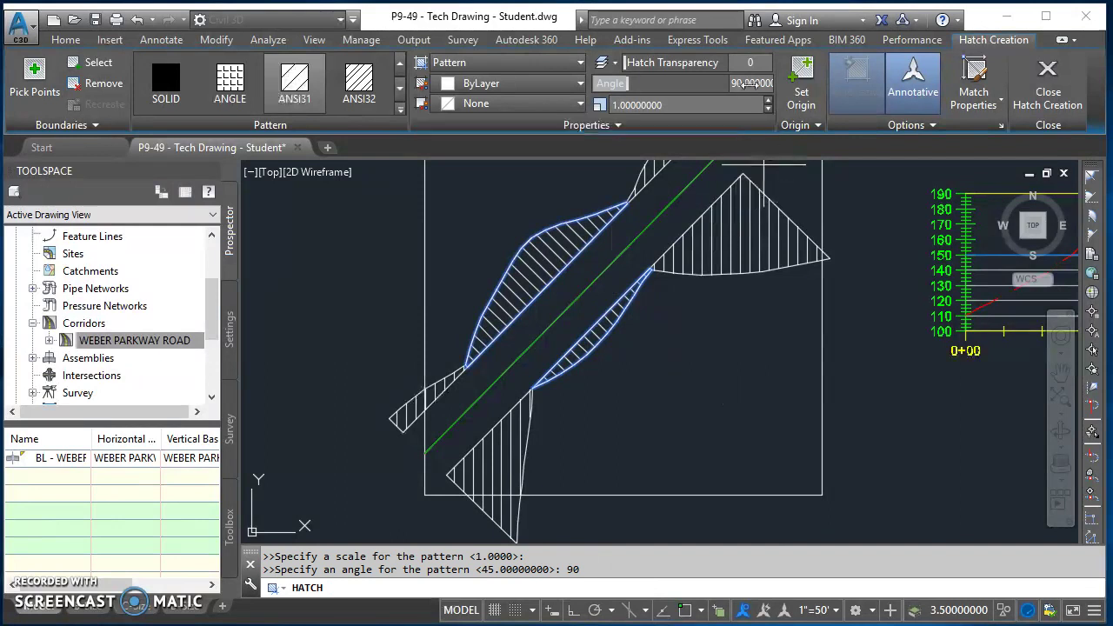
pyautogui.click(752, 88)
pyautogui.write('135')
pyautogui.press('Return')
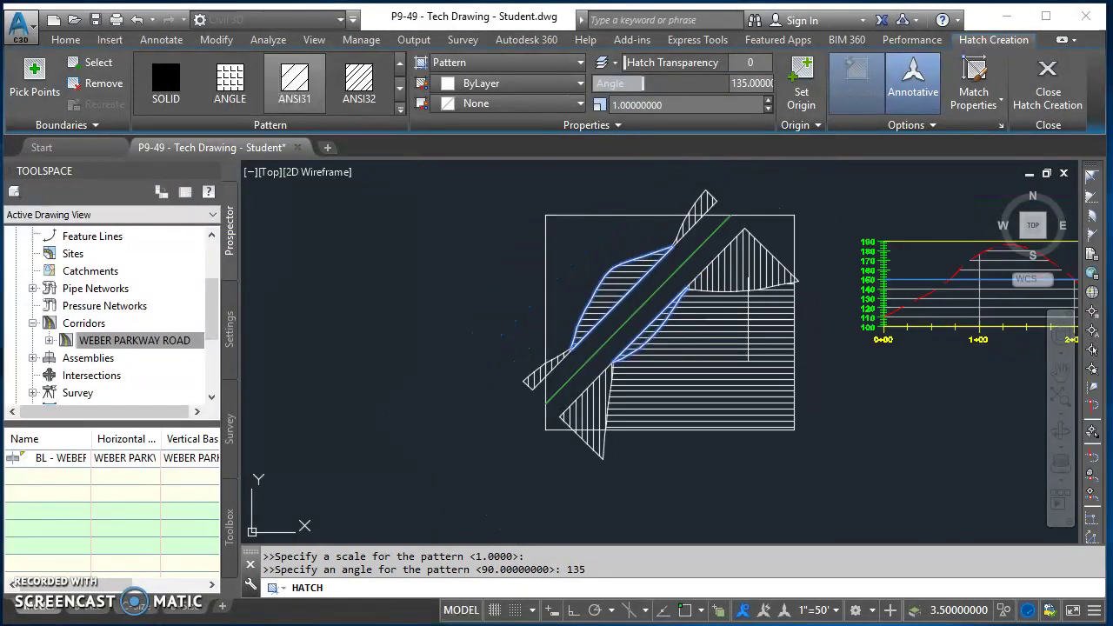
pyautogui.scroll(-3, 875, 405)
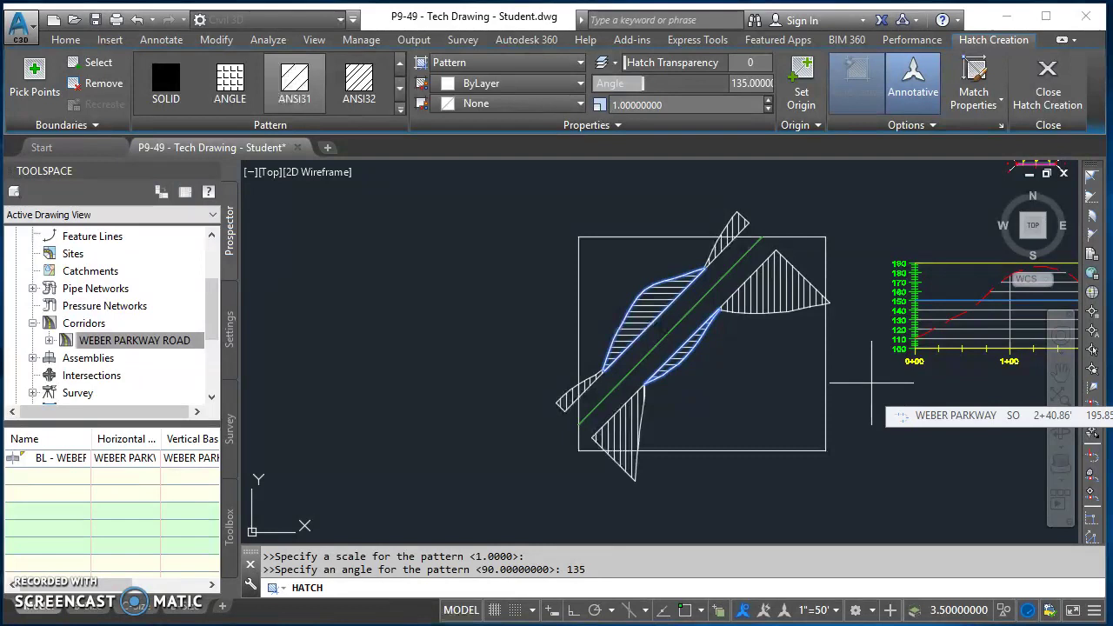
pyautogui.click(1047, 92)
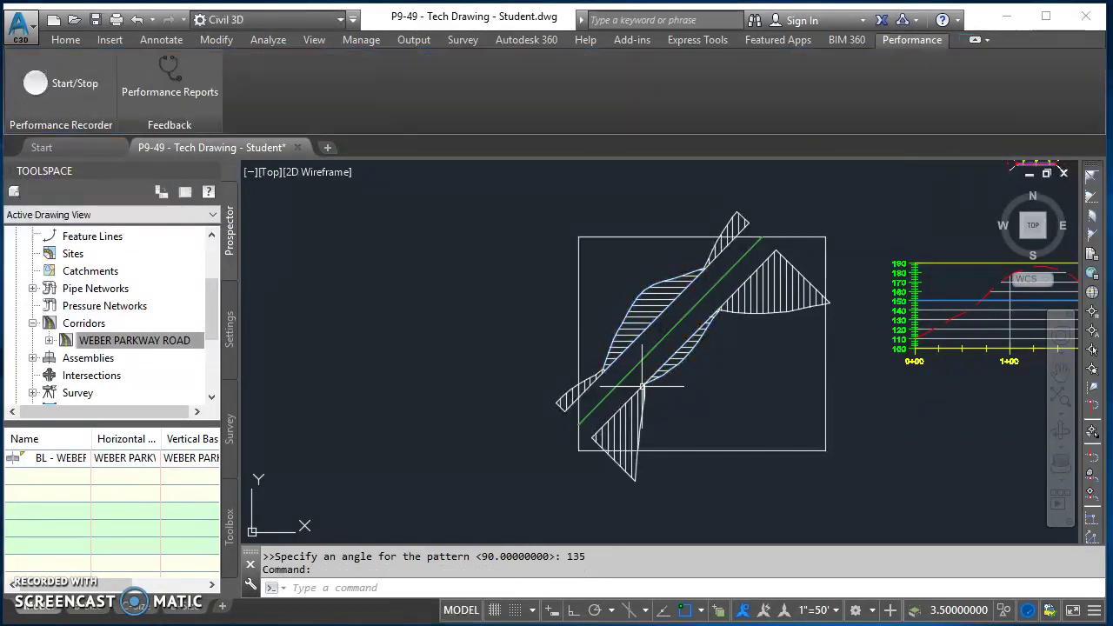
pyautogui.moveTo(734, 403)
pyautogui.mouseDown(button='middle')
pyautogui.moveTo(597, 415)
pyautogui.moveTo(609, 374)
pyautogui.mouseUp(button='middle')
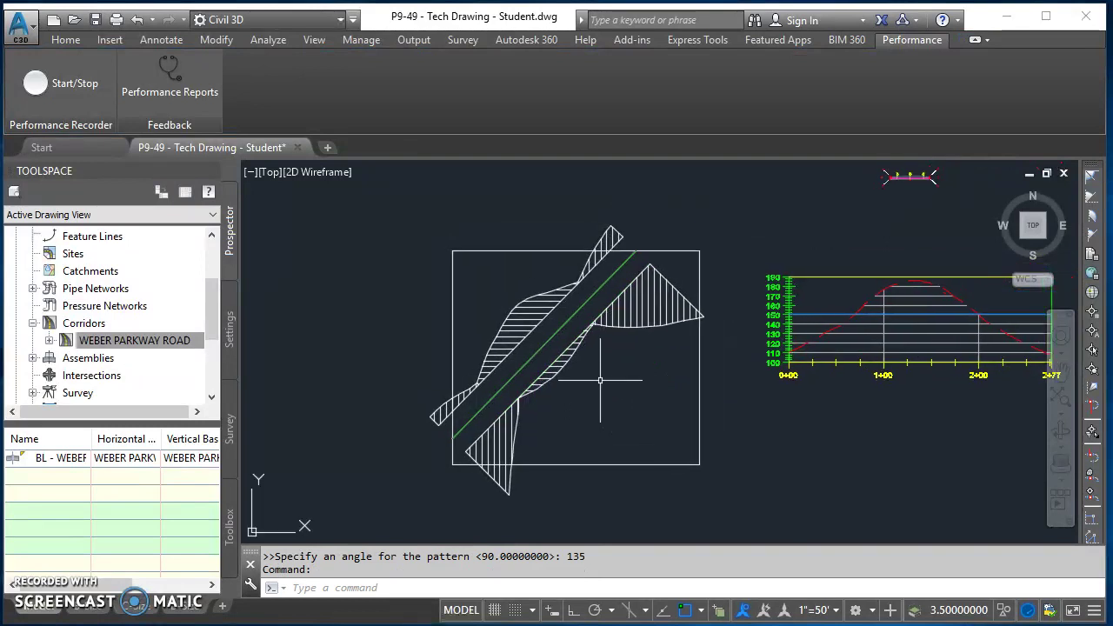
pyautogui.scroll(2, 607, 390)
pyautogui.scroll(-2, 599, 392)
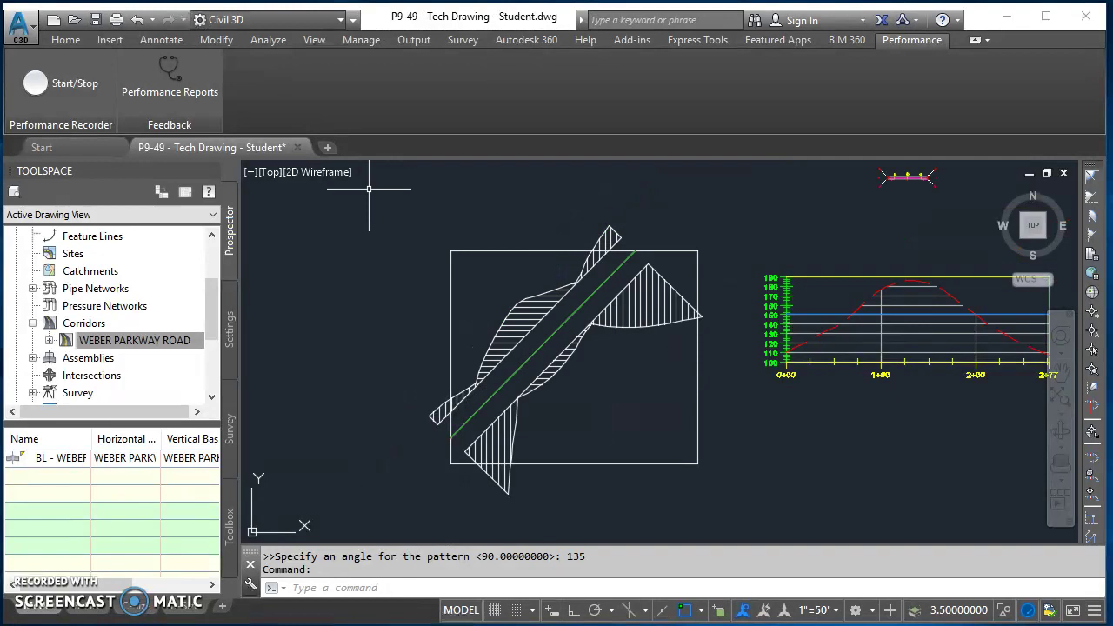
# - Via LA, add layer C-ROAD-DTCH below C-ROAD and colour it cyan (index 4)
pyautogui.click(70, 44)
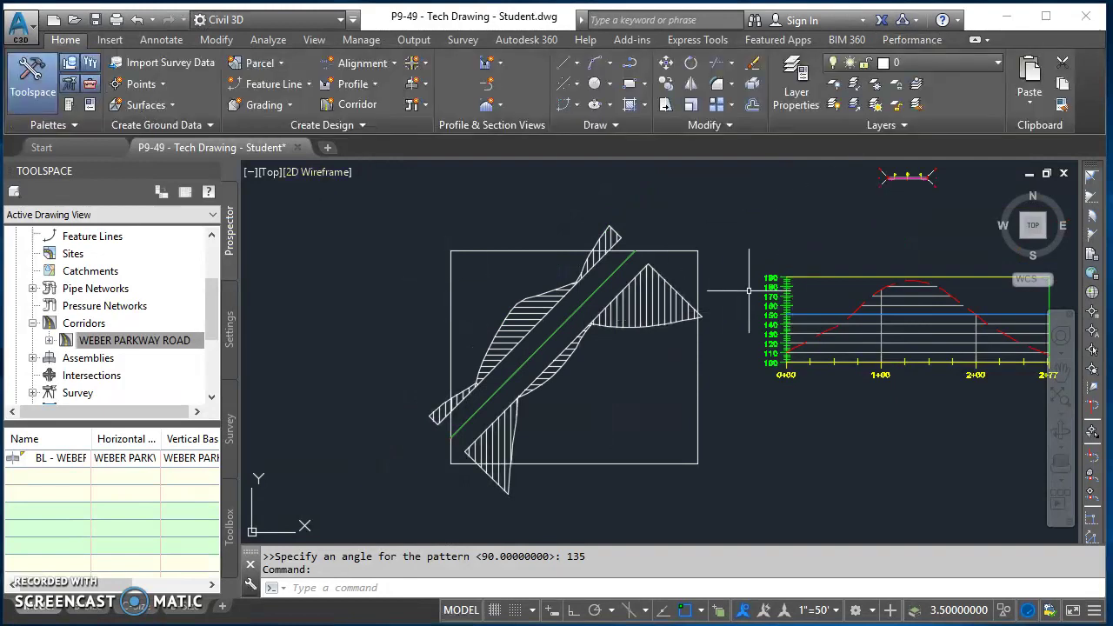
pyautogui.write('la')
pyautogui.press('Return')
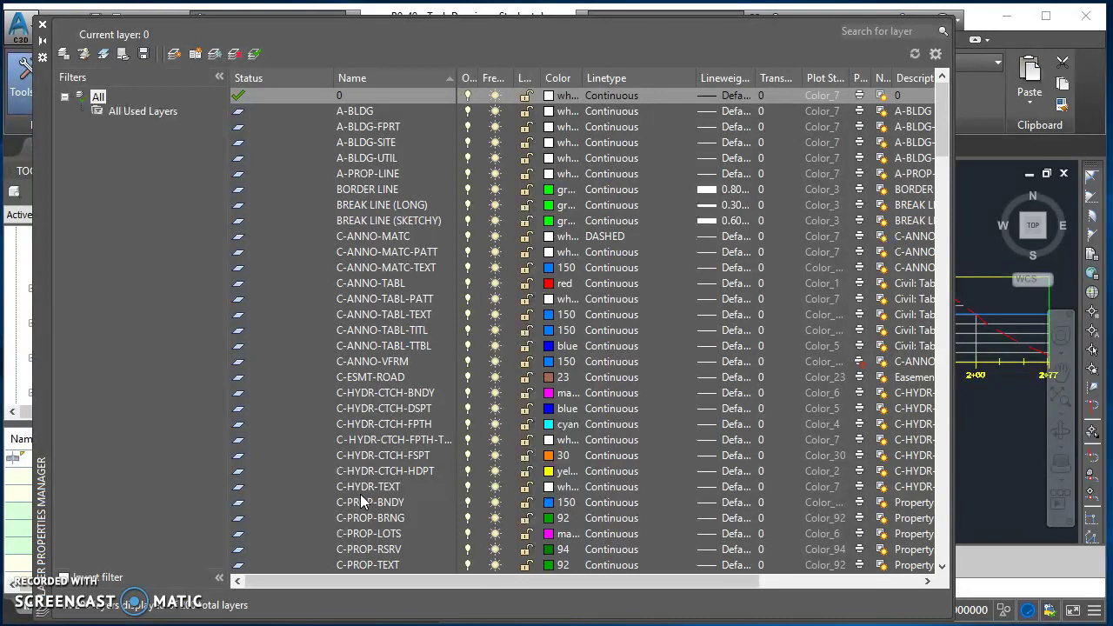
pyautogui.scroll(-10, 376, 506)
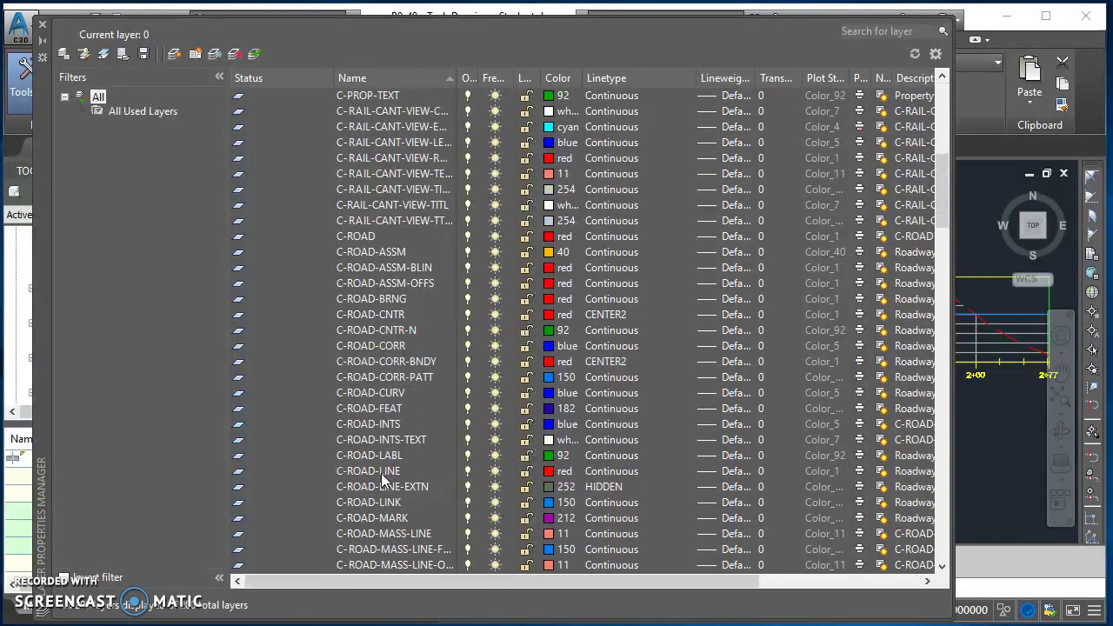
pyautogui.click(375, 238)
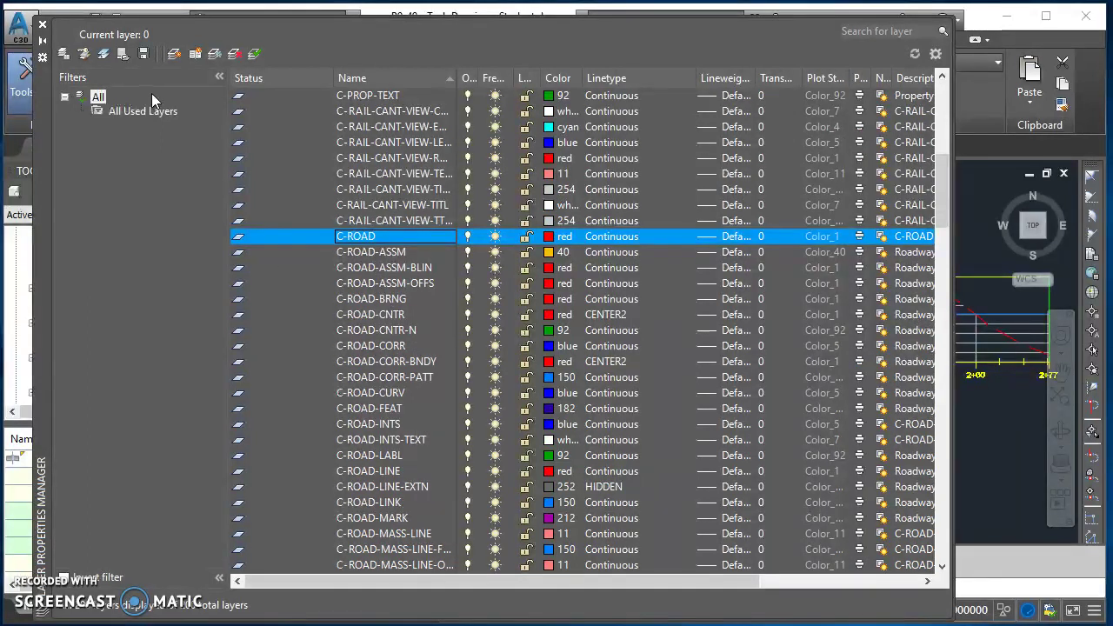
pyautogui.click(173, 54)
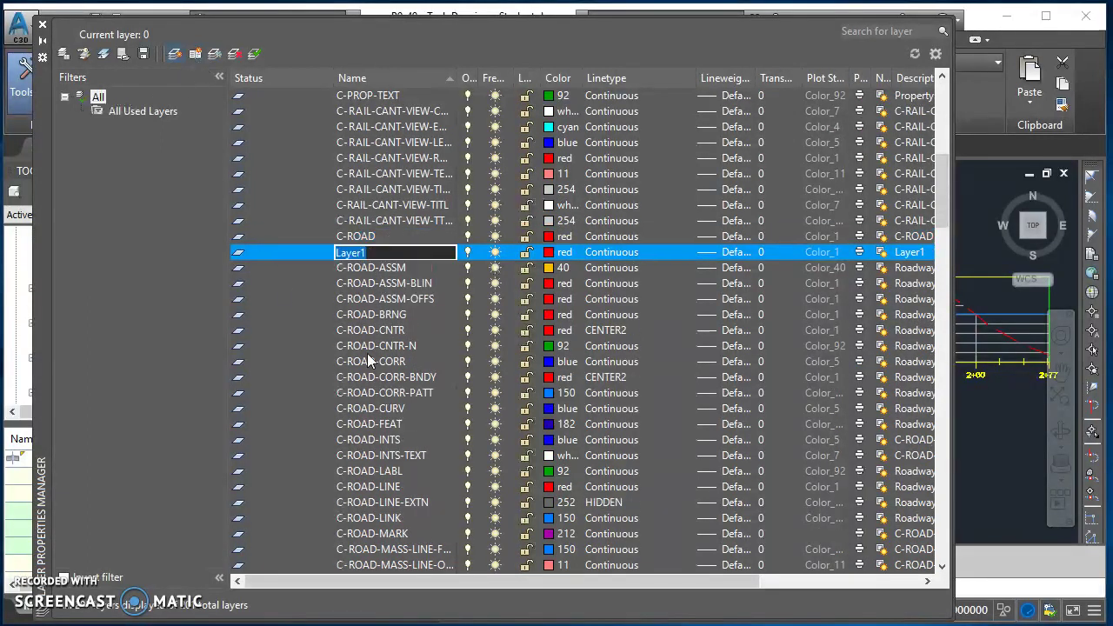
pyautogui.write('c')
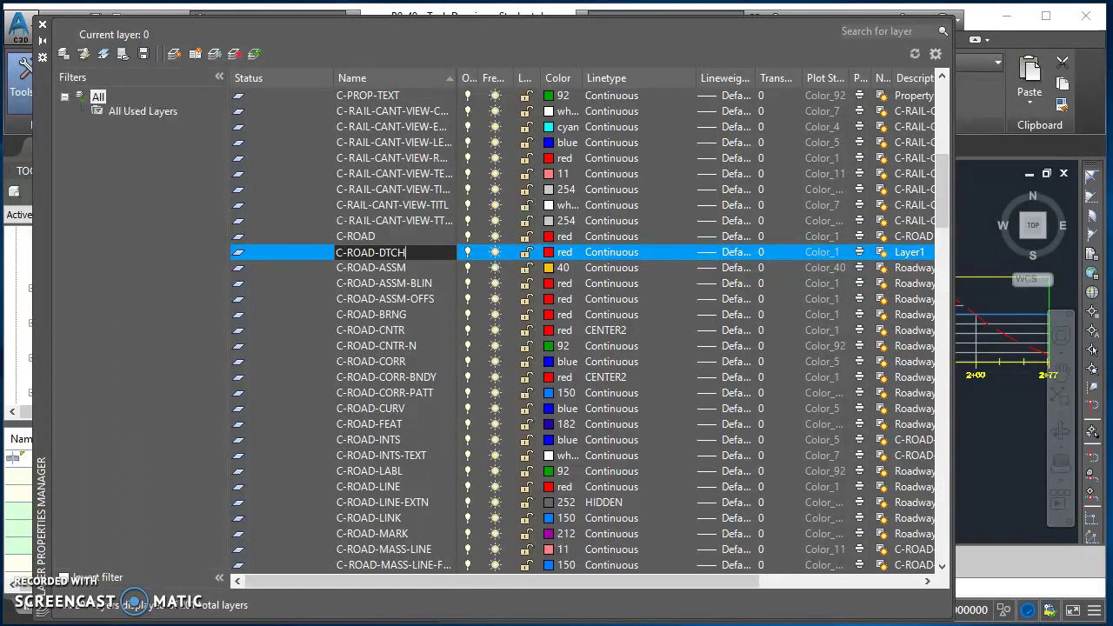
pyautogui.click(557, 252)
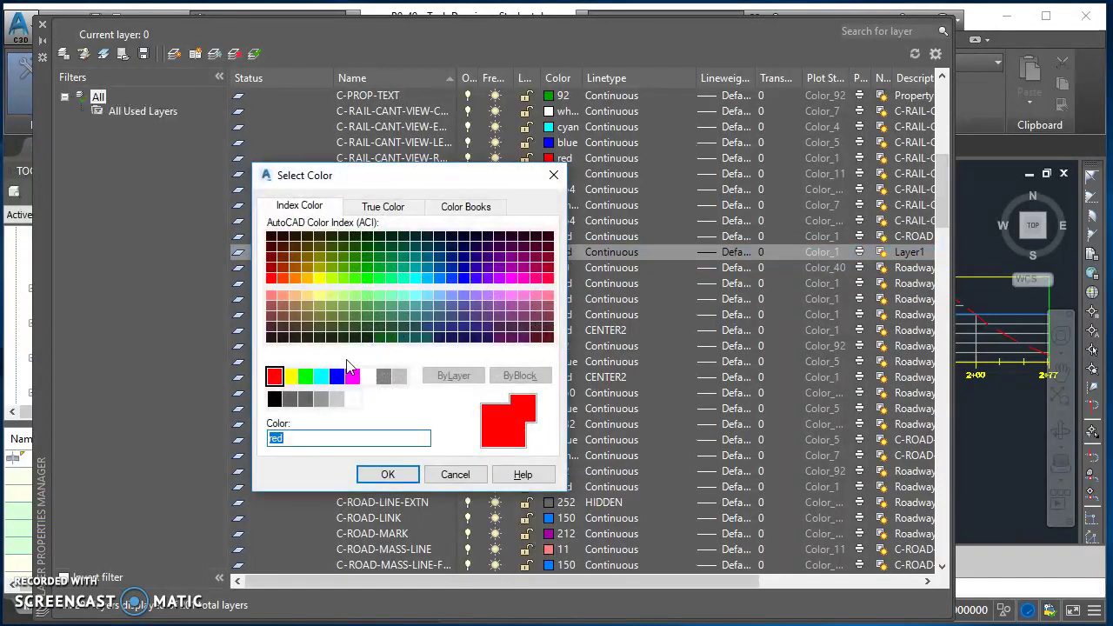
pyautogui.click(321, 375)
pyautogui.click(388, 474)
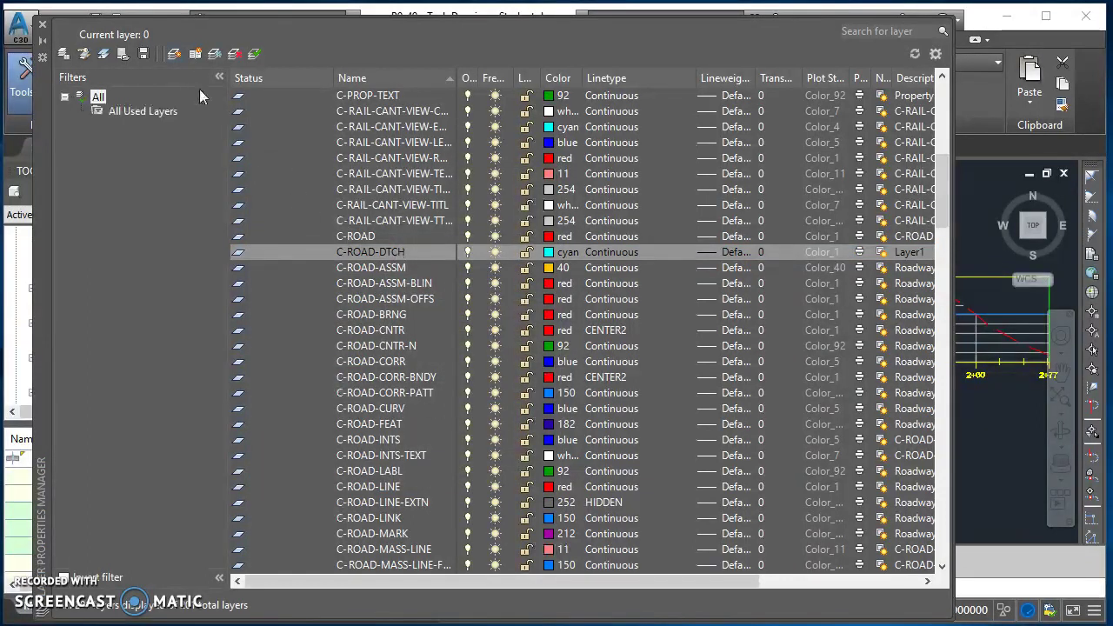
# - Create a new layer C-ROAD-DTCH-PATT coloured magenta, then close the layer manager
pyautogui.click(174, 54)
pyautogui.write('C-ROAD-DTCH-PATT')
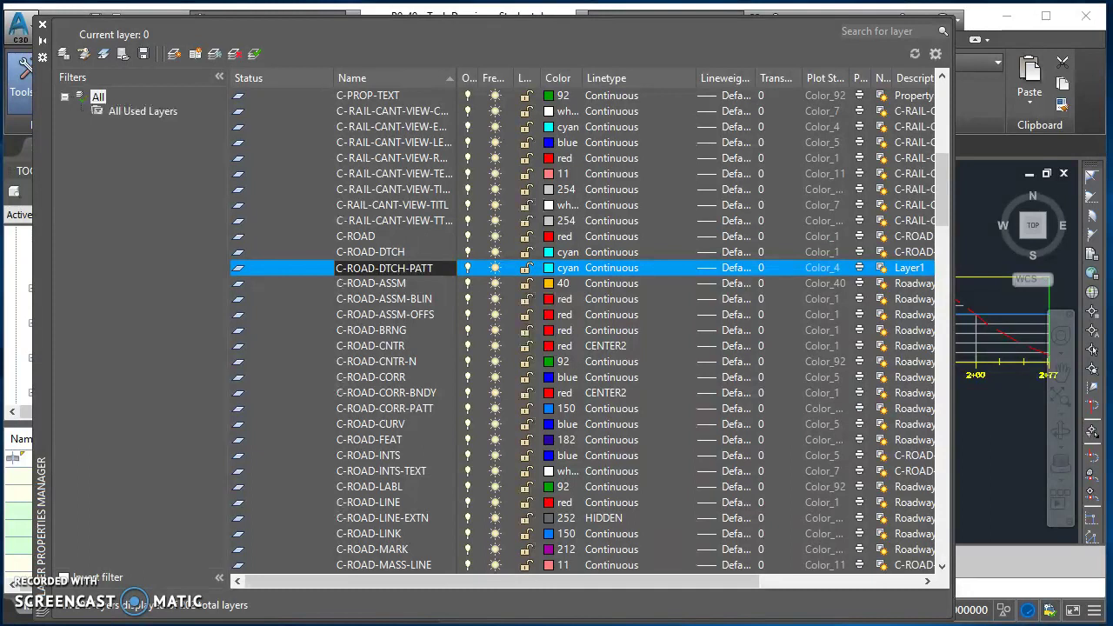
pyautogui.press('Return')
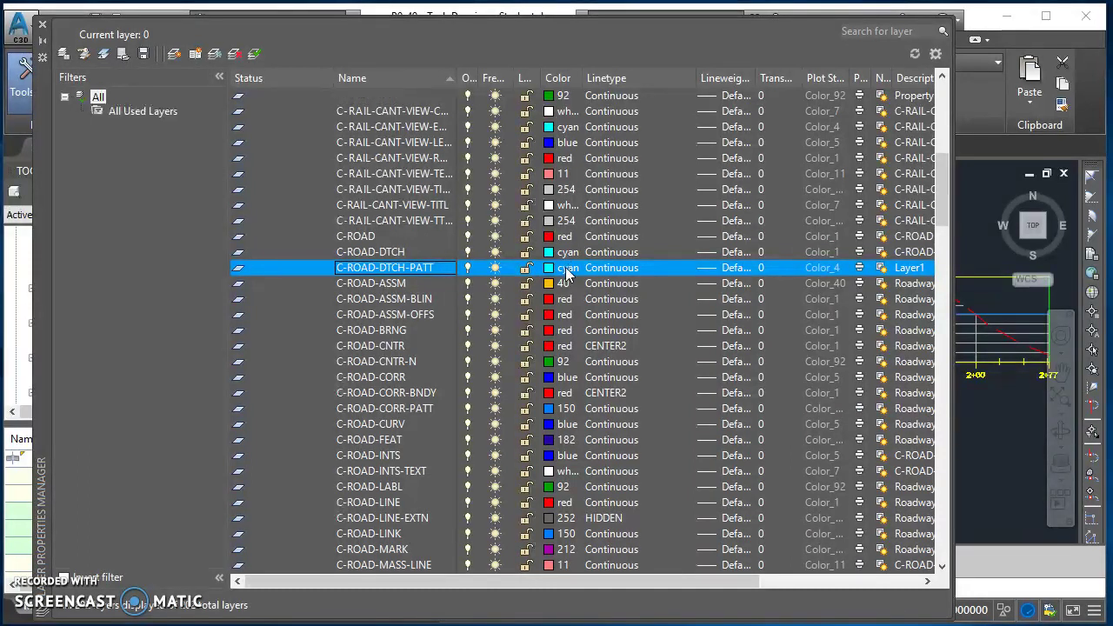
pyautogui.click(566, 268)
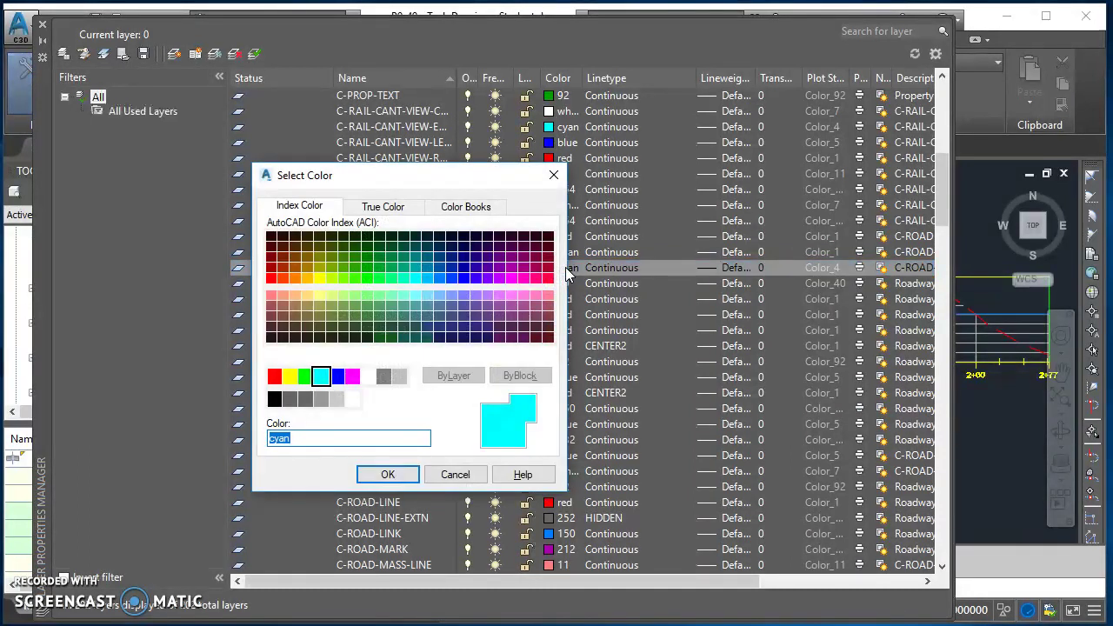
pyautogui.click(352, 376)
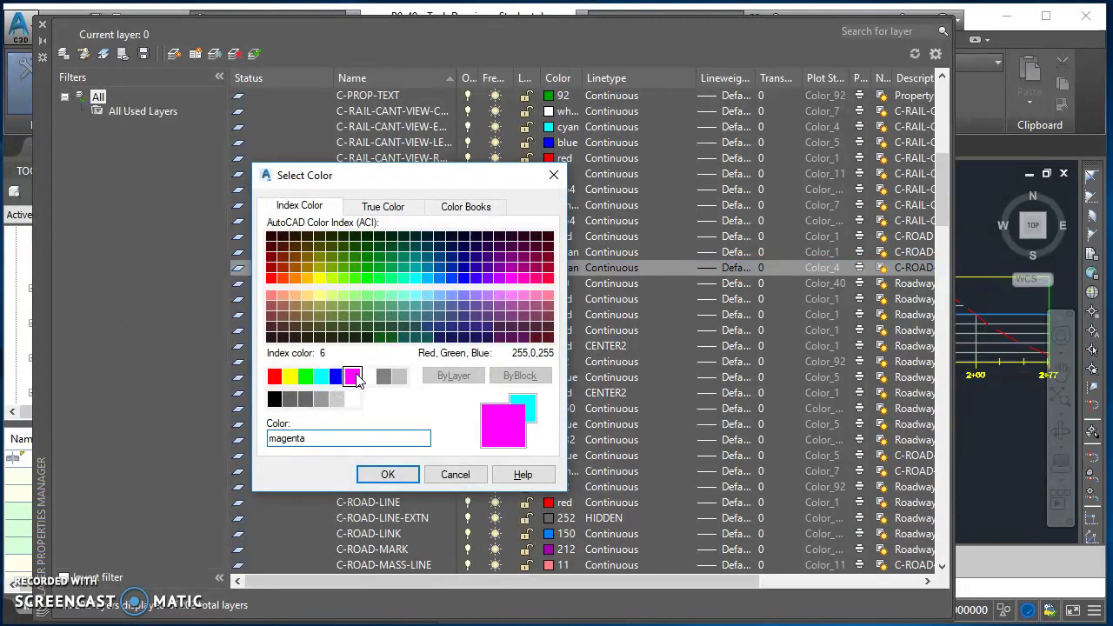
pyautogui.click(388, 476)
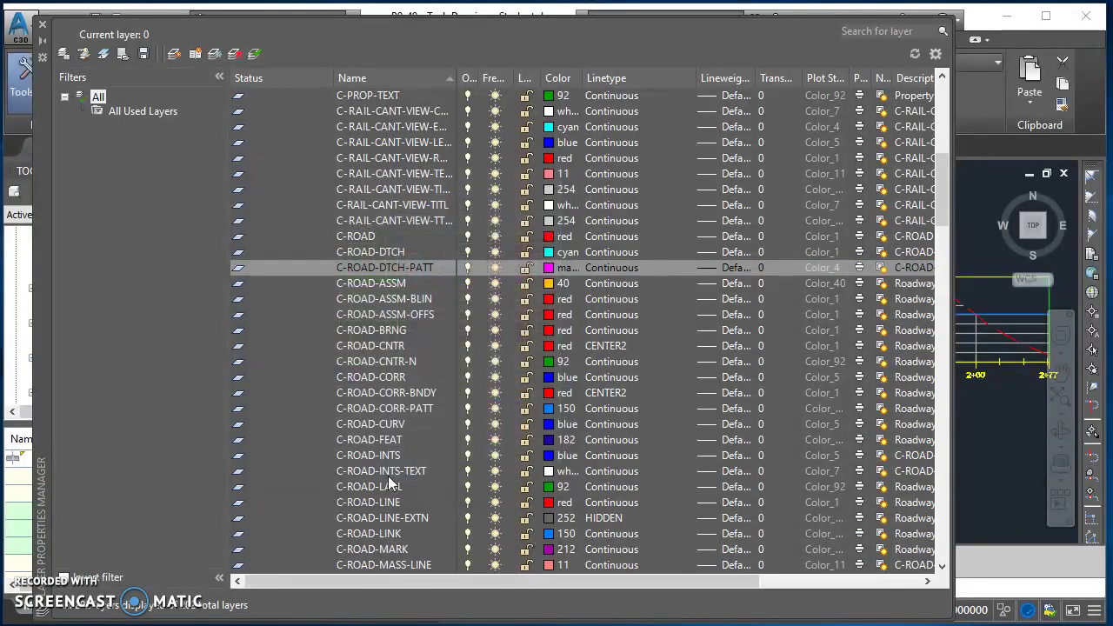
pyautogui.click(42, 24)
# - Move the corridor's cut/fill hatch onto the C-ROAD-DTCH-PATT layer from the Home tab Layers list
pyautogui.click(538, 306)
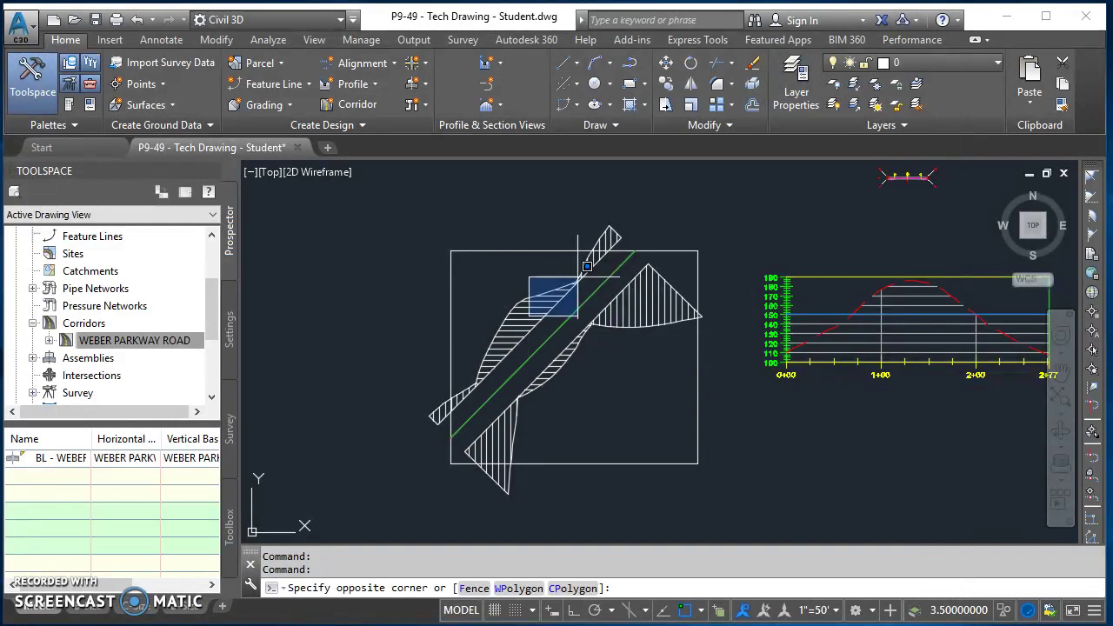
pyautogui.click(514, 330)
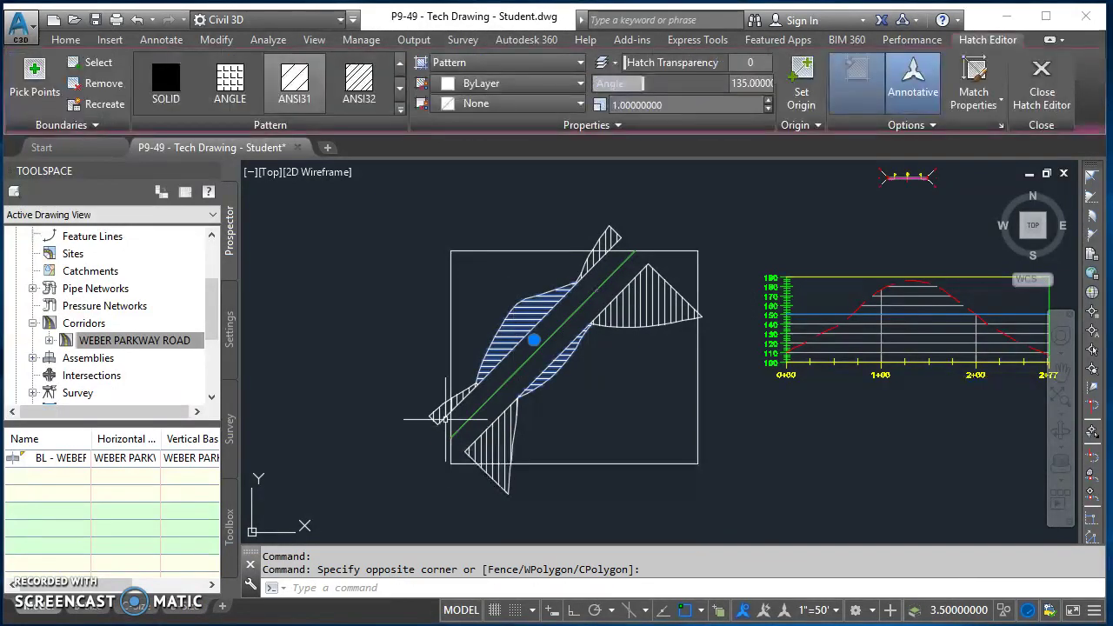
pyautogui.scroll(4, 444, 400)
pyautogui.scroll(-3, 443, 400)
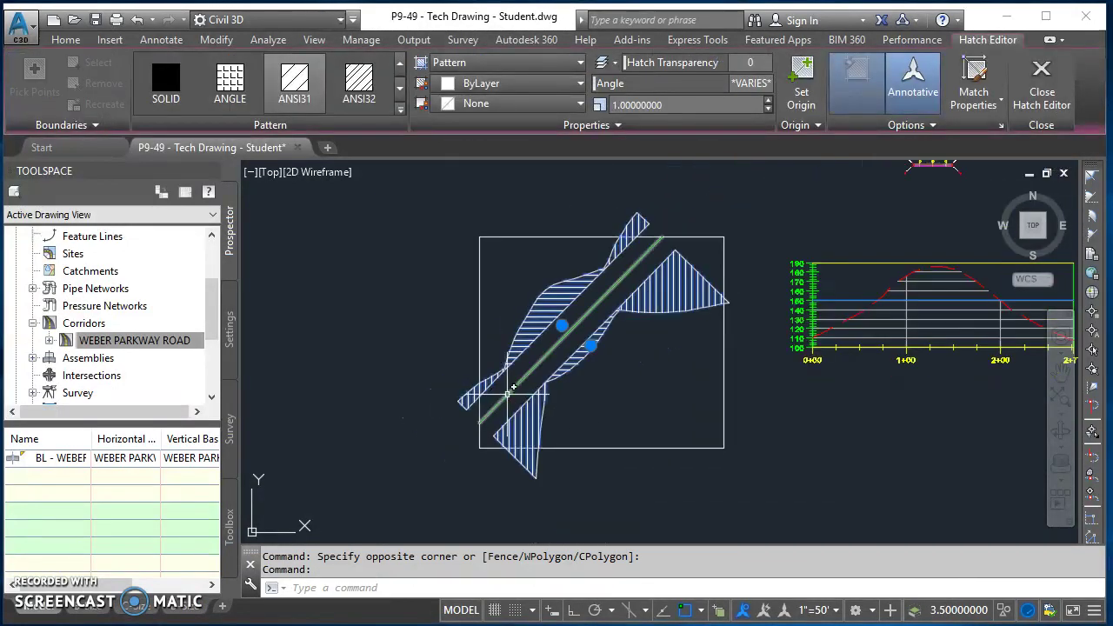
pyautogui.click(65, 39)
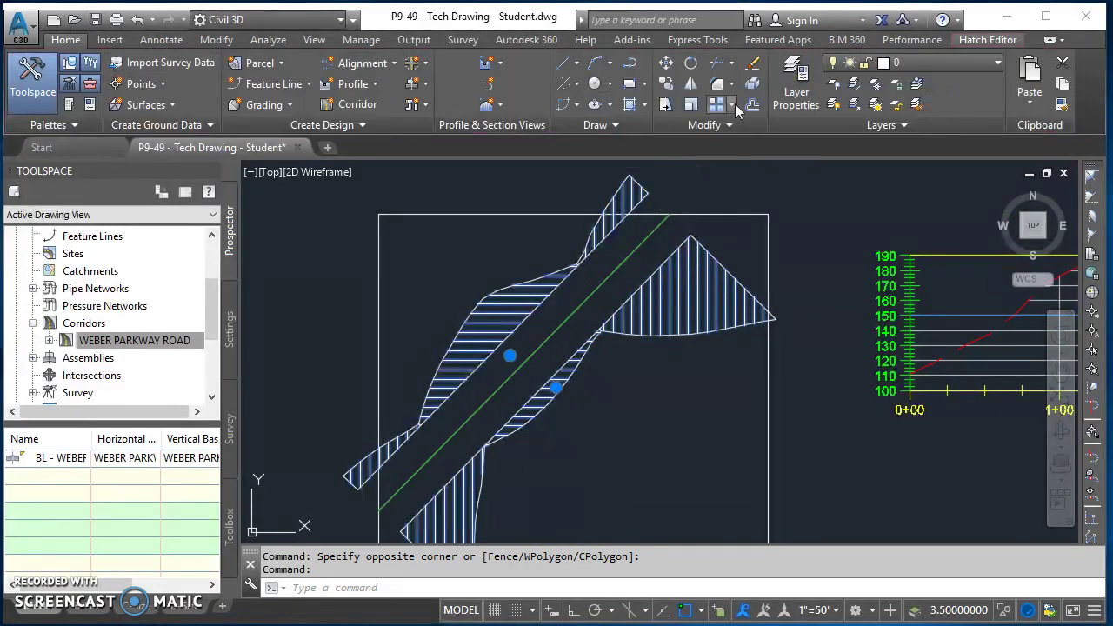
pyautogui.click(929, 65)
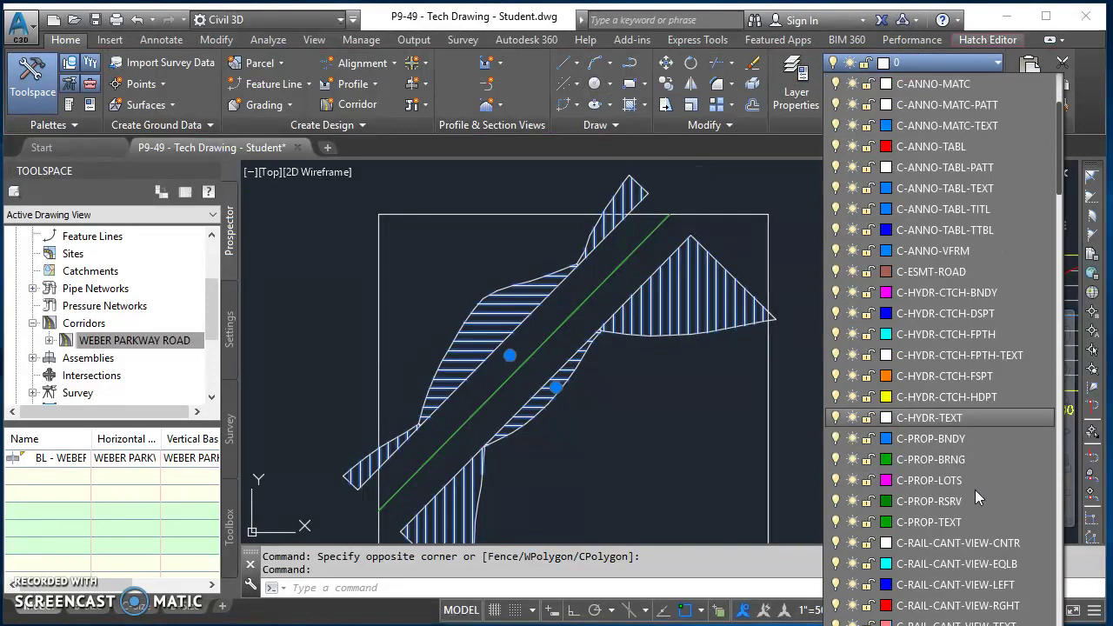
pyautogui.scroll(-5, 970, 528)
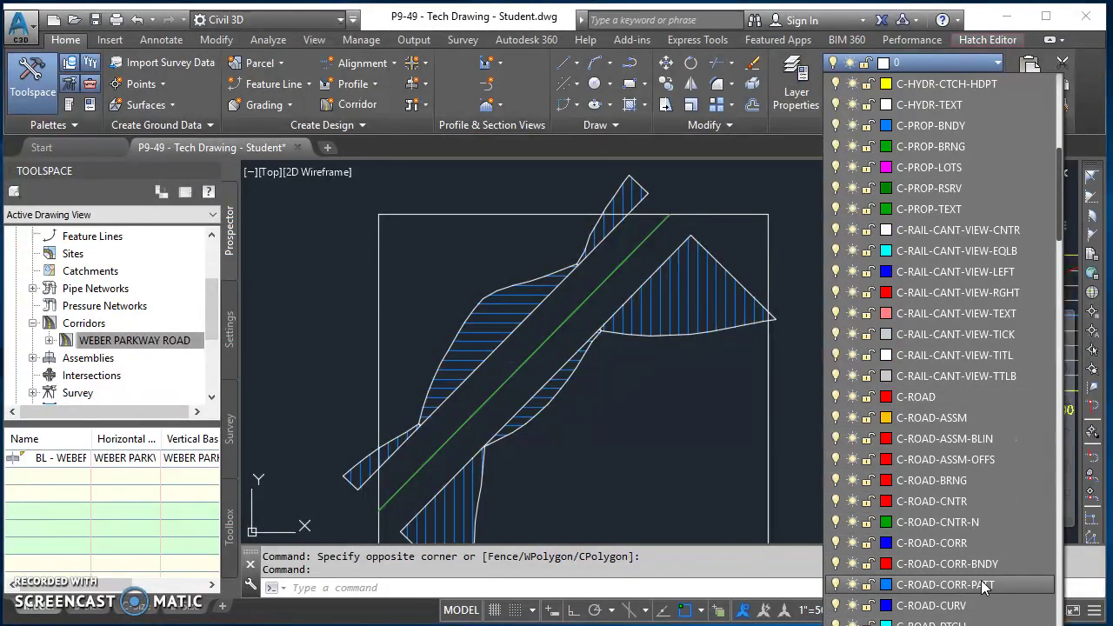
pyautogui.scroll(-1, 984, 588)
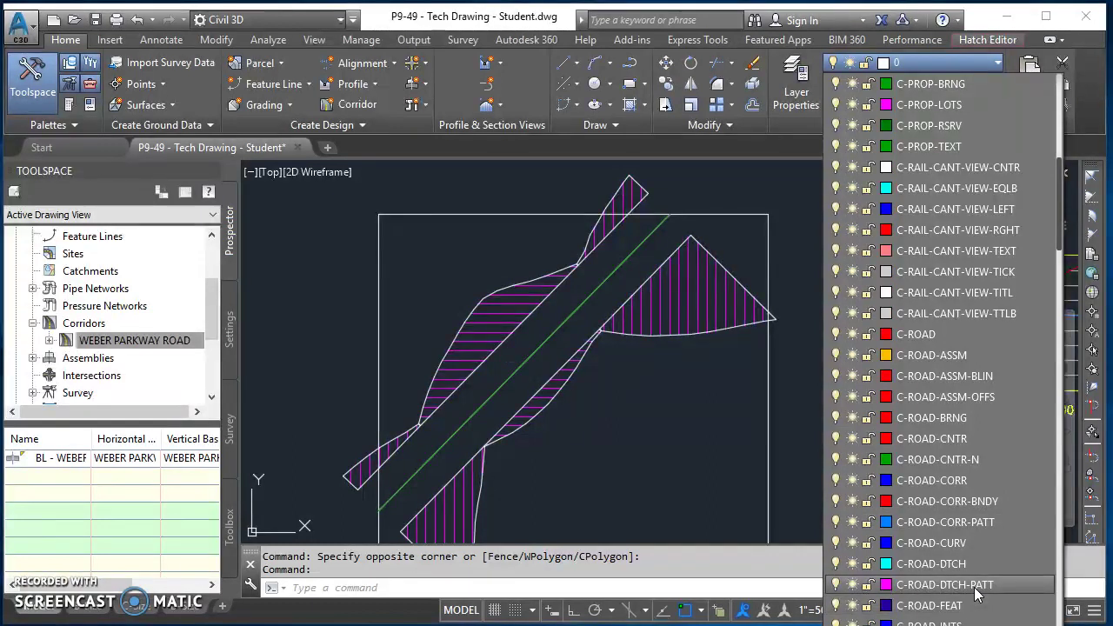
pyautogui.click(950, 585)
pyautogui.press('Escape')
pyautogui.press('Escape')
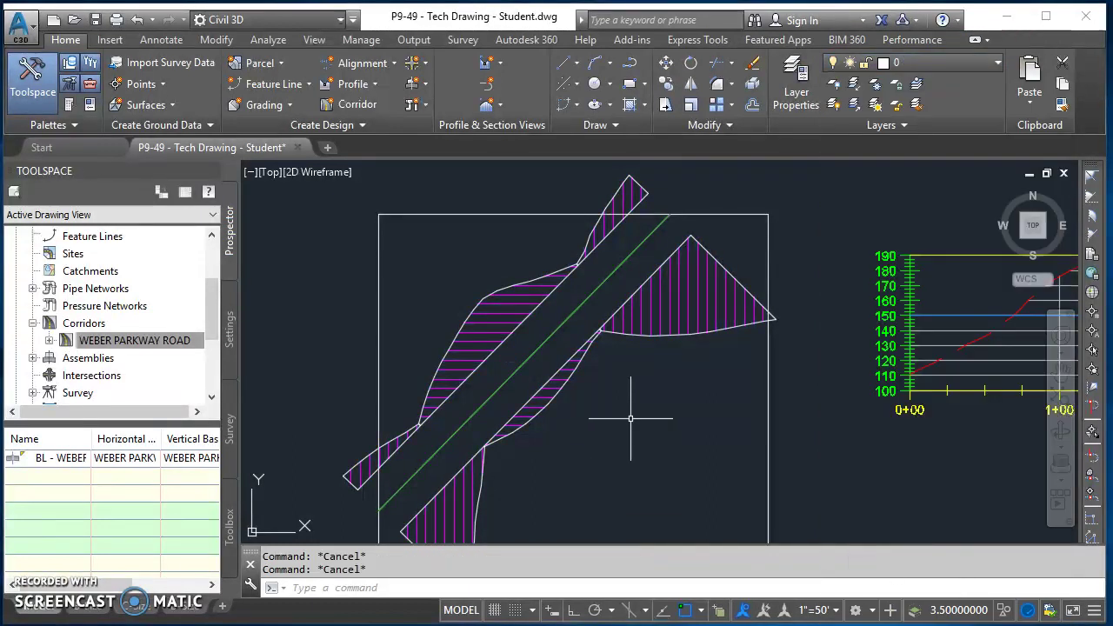
# - Turn off the hatch's layer with LAYOFF by picking the hatch
pyautogui.write('LAYOFF')
pyautogui.press('Return')
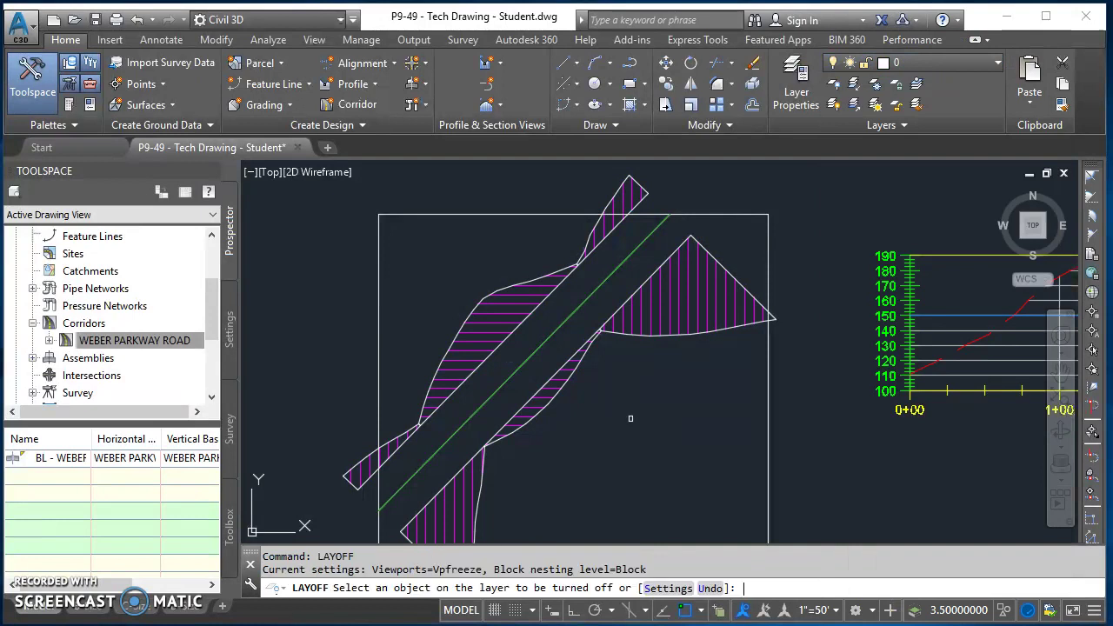
pyautogui.click(659, 311)
pyautogui.press('Return')
# - Put the six cut/fill boundary polylines on the cyan C-ROAD-DTCH layer
pyautogui.click(663, 313)
pyautogui.click(637, 348)
pyautogui.click(481, 450)
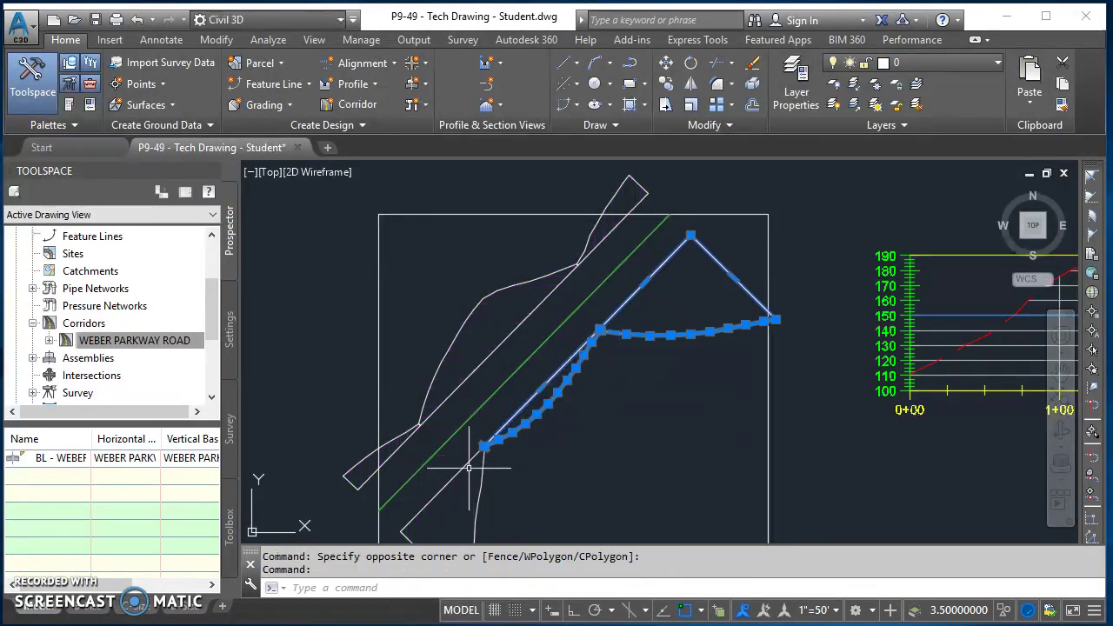
pyautogui.click(442, 489)
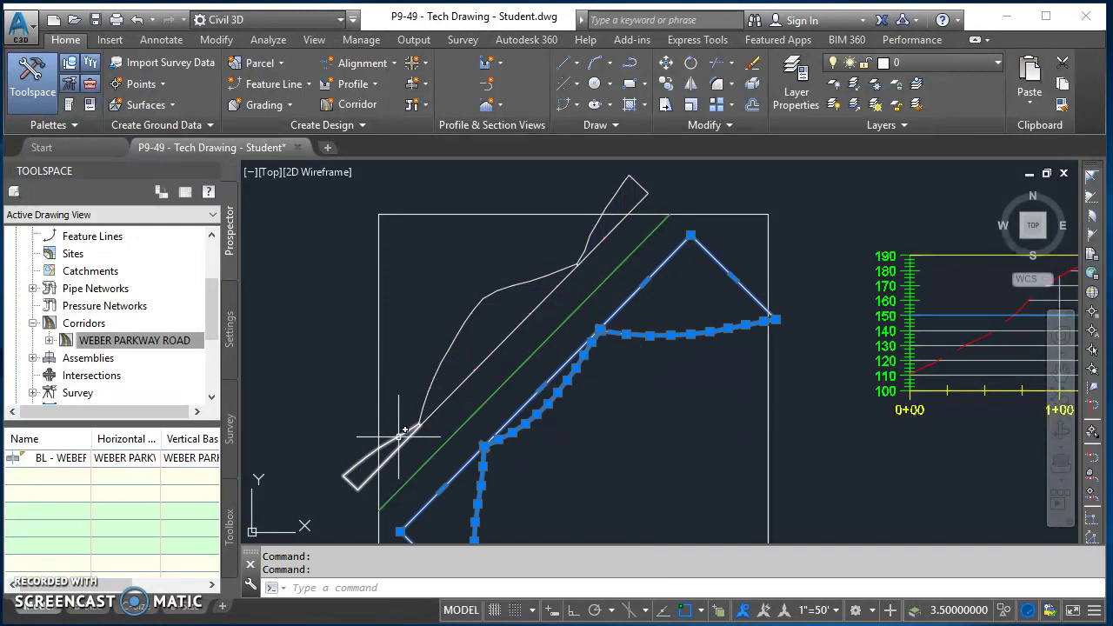
pyautogui.click(440, 383)
pyautogui.click(610, 210)
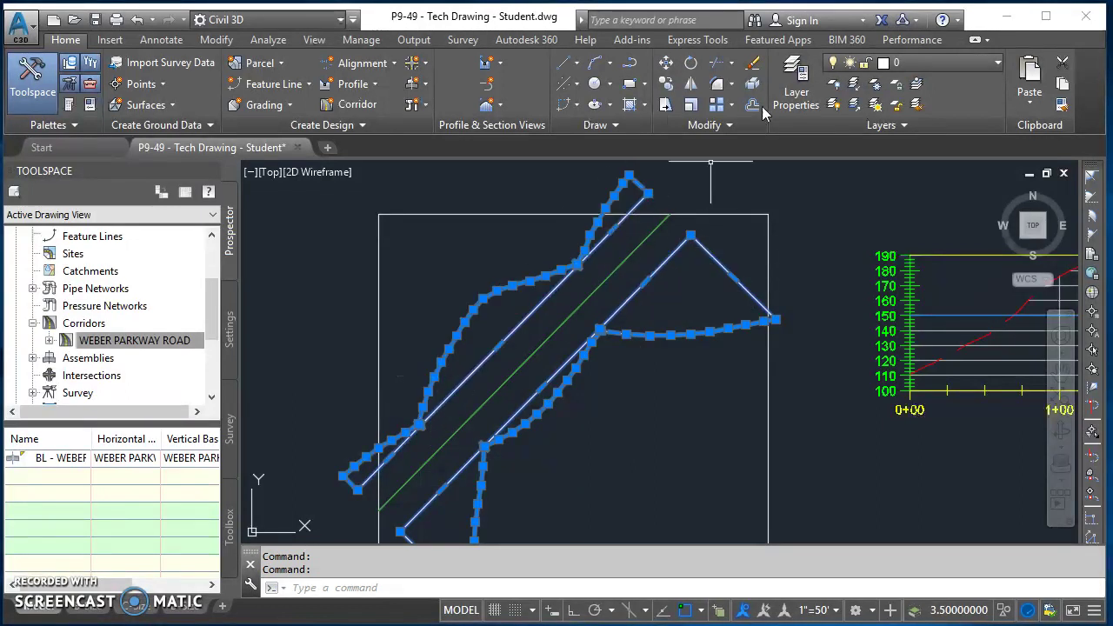
pyautogui.click(919, 68)
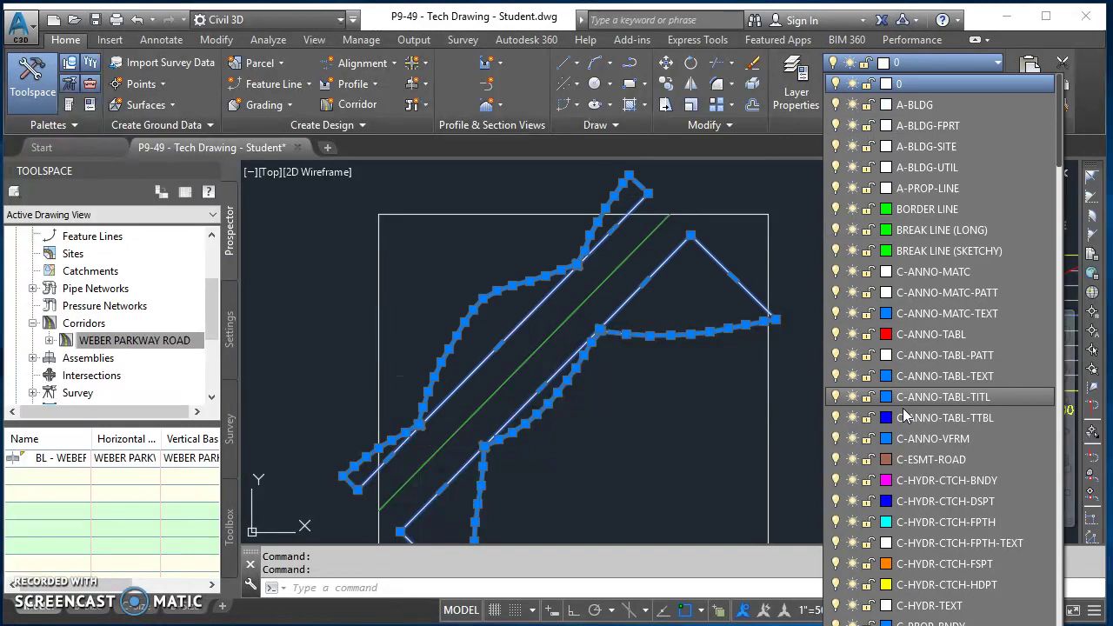
pyautogui.scroll(-5, 909, 418)
pyautogui.scroll(-3, 909, 424)
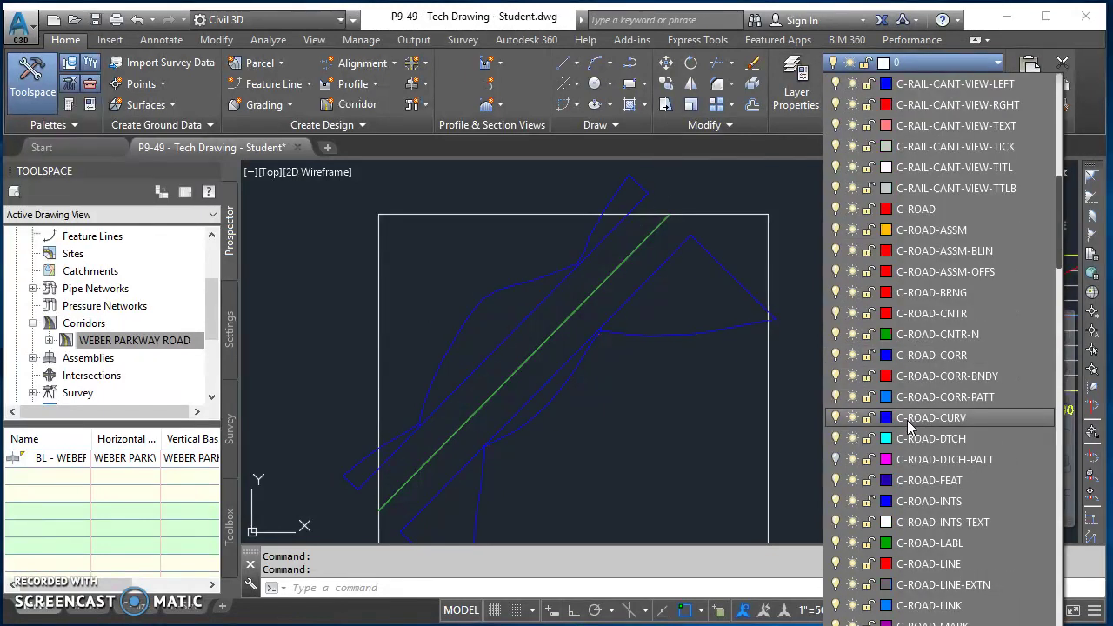
pyautogui.click(922, 439)
pyautogui.press('Escape')
pyautogui.press('Escape')
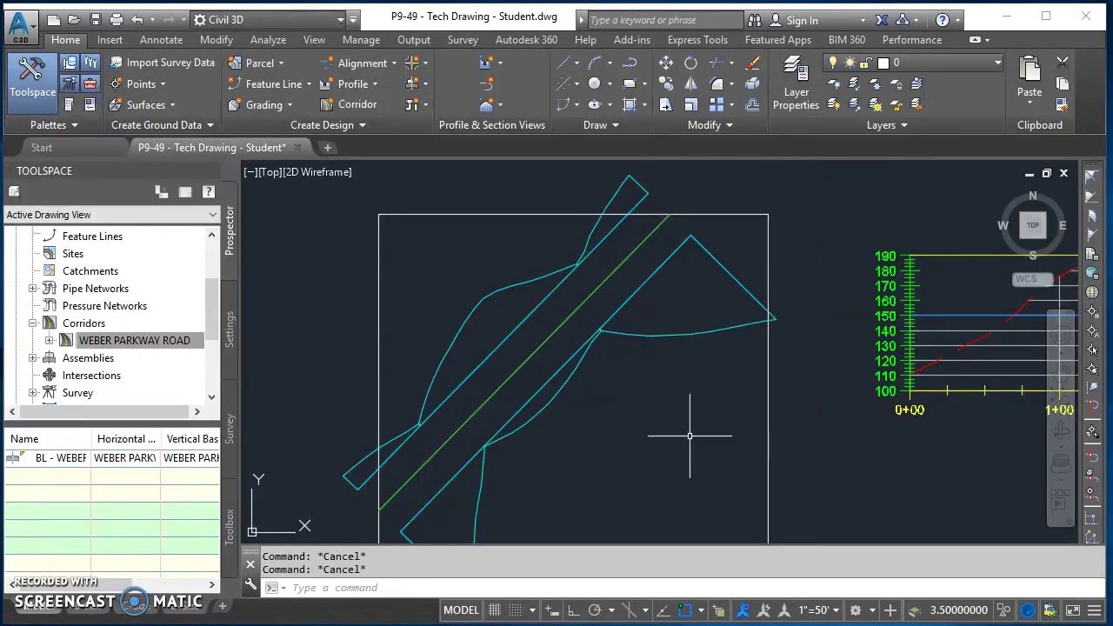
# - Turn all layers back on with LAYON
pyautogui.write('LAYON')
pyautogui.press('Return')
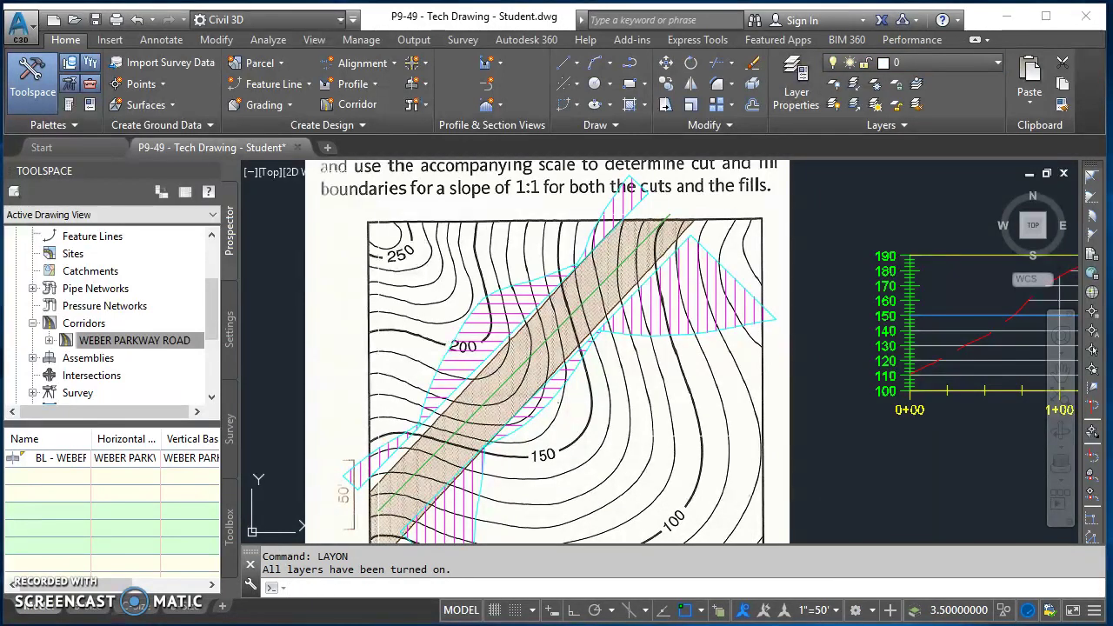
pyautogui.scroll(-2, 851, 274)
# - Turn off the contour-map reference image's layer and zoom to the drawing extents
pyautogui.write('LAYOFF')
pyautogui.press('Return')
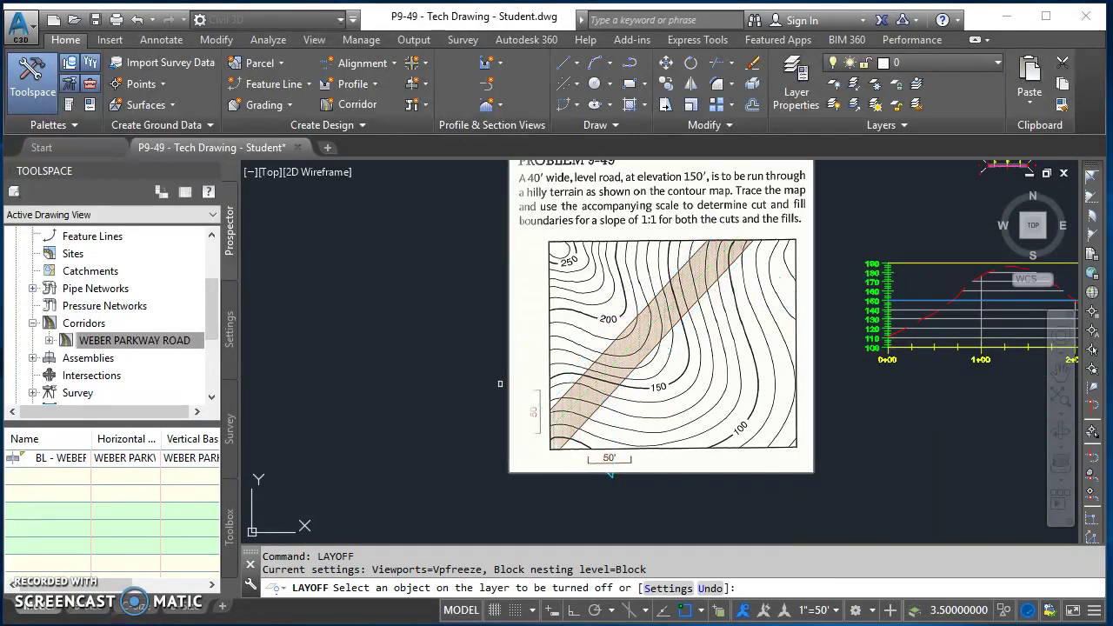
pyautogui.click(506, 385)
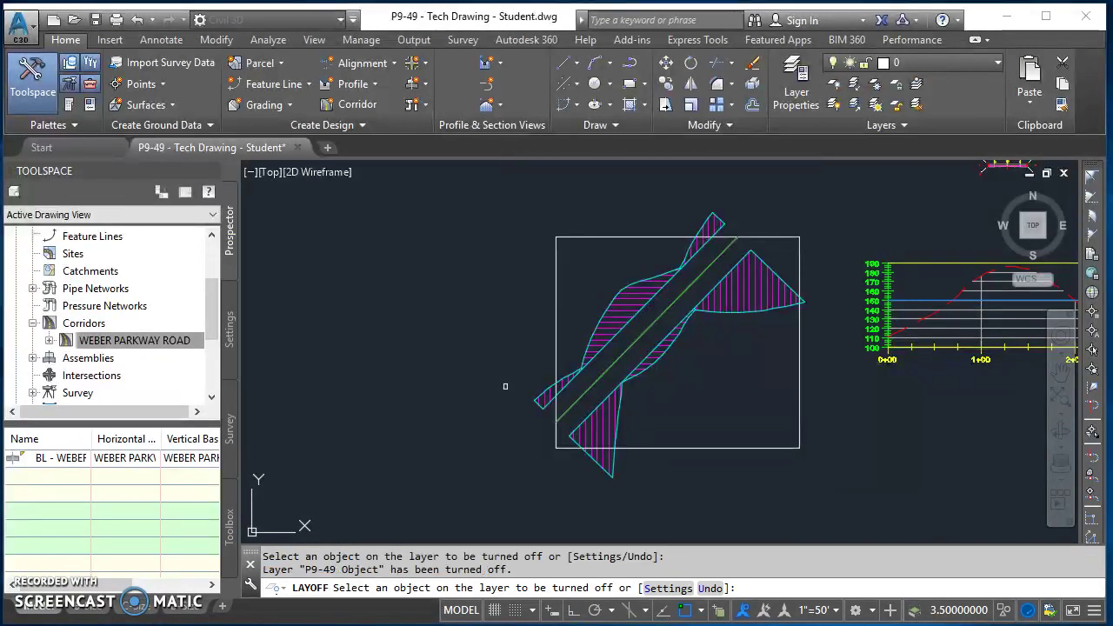
pyautogui.middleClick(696, 417)
pyautogui.middleClick(696, 417)
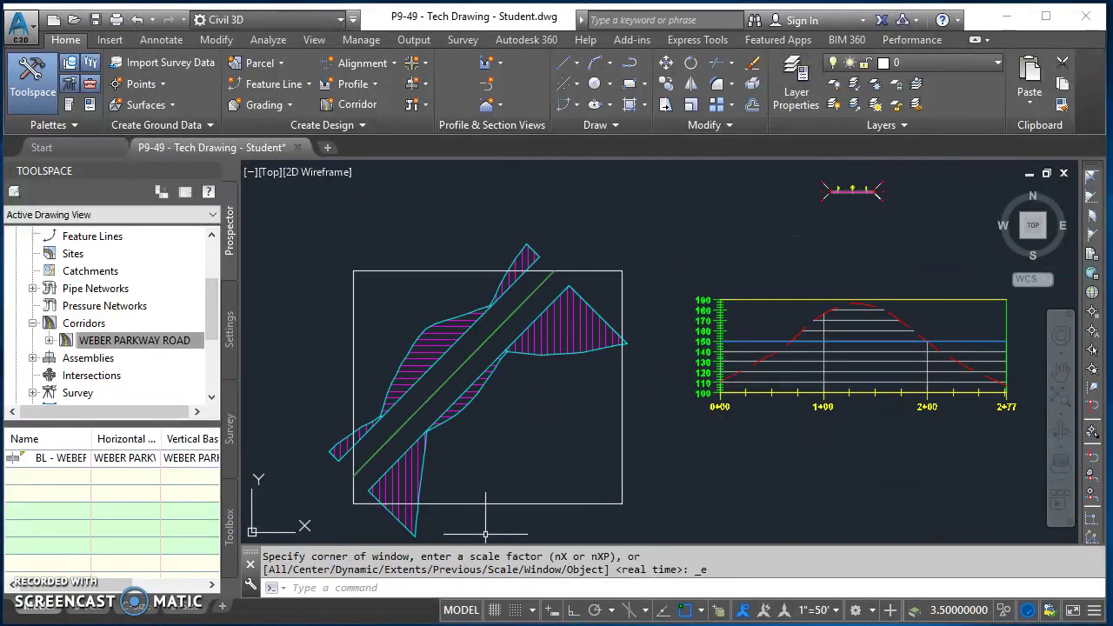
pyautogui.hotkey('alt', 'Tab')
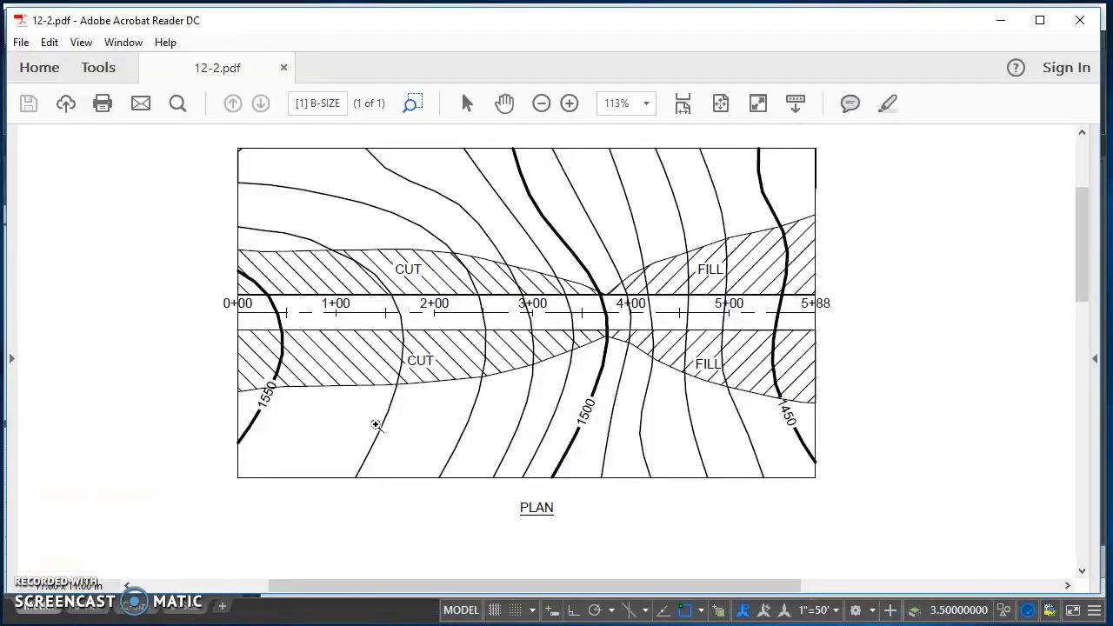
# - Fit the whole 12-2.pdf sheet in Acrobat Reader at 44.5%
pyautogui.click(722, 106)
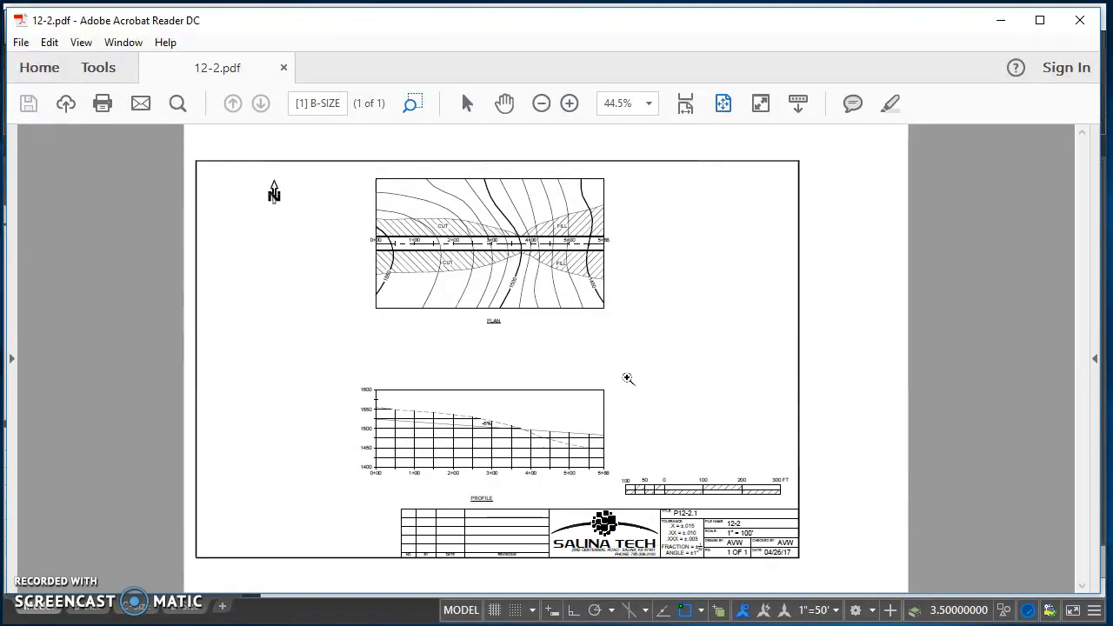
pyautogui.hotkey('alt', 'Tab')
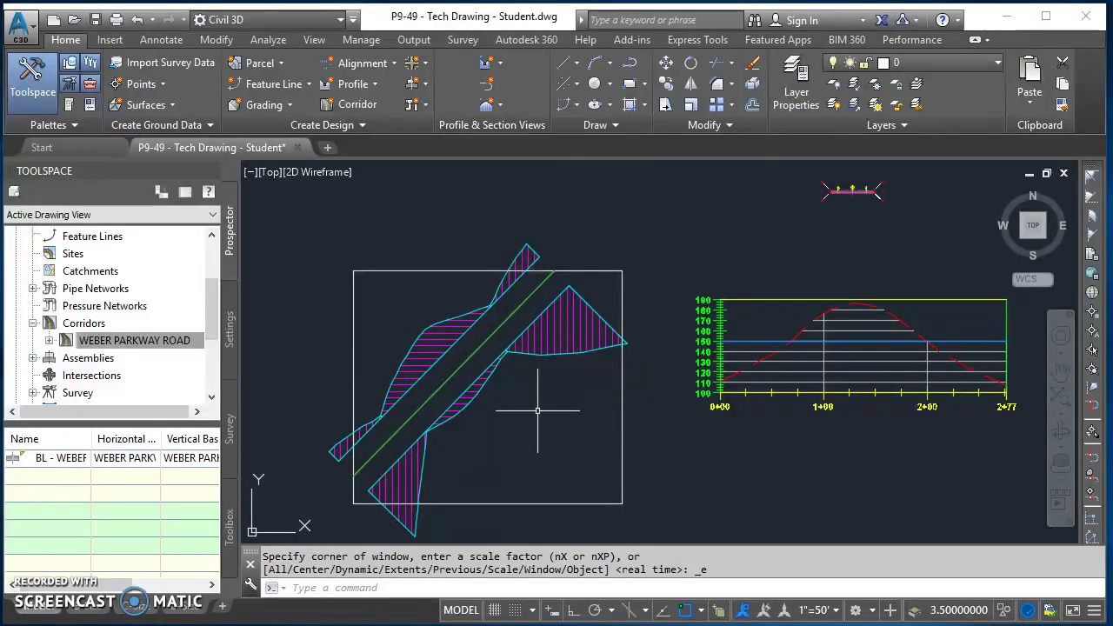
pyautogui.moveTo(565, 427); pyautogui.dragTo(662, 386, button='middle')
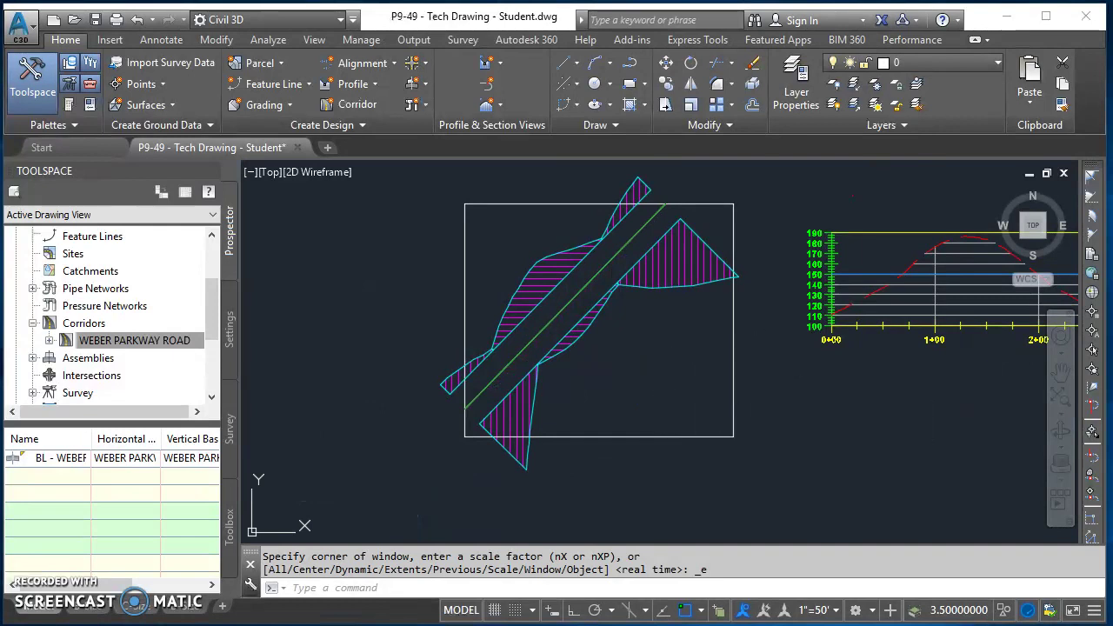
pyautogui.moveTo(825, 339); pyautogui.dragTo(713, 406, button='middle')
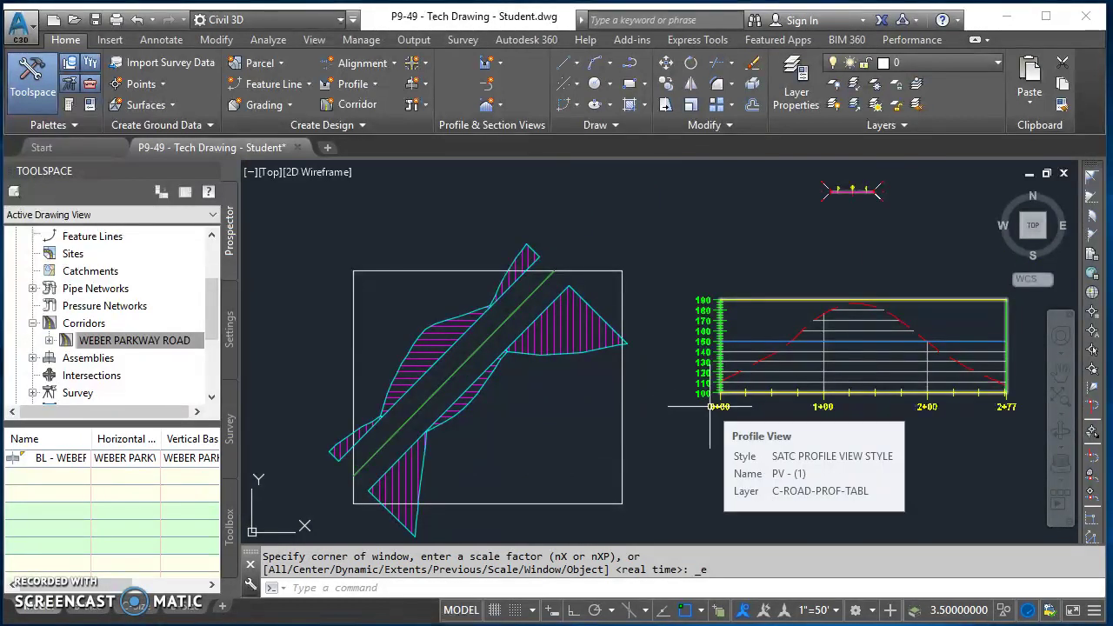